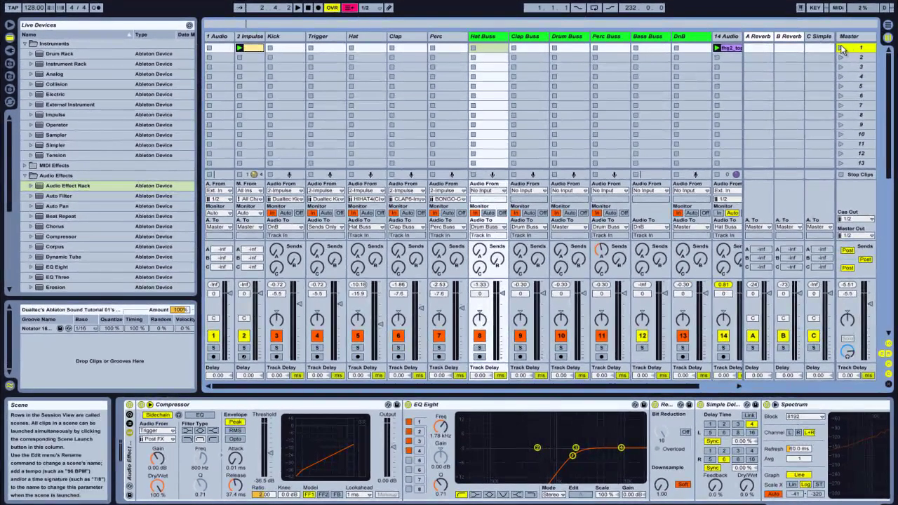
# Step: Solo the Hat Buss, play scene 1, and compare the sound with its compressor's sidechain off and on
pyautogui.click(842, 47)
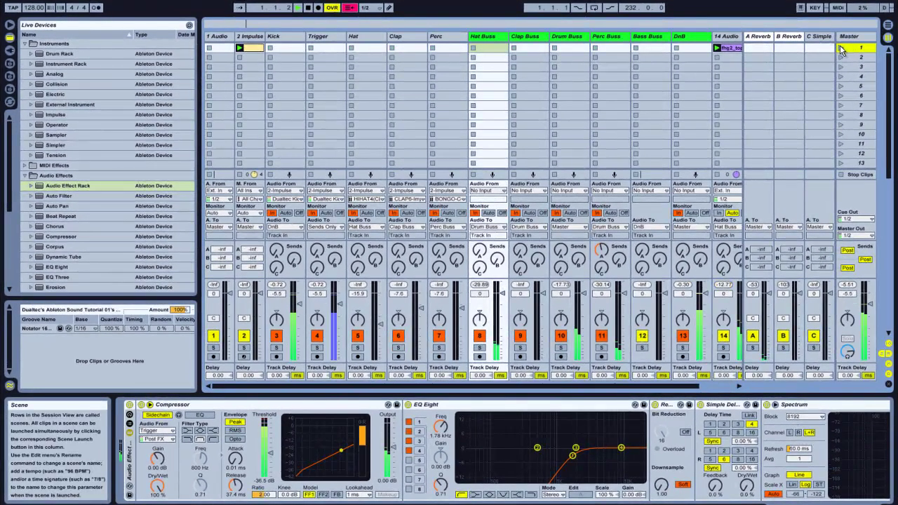
pyautogui.click(486, 37)
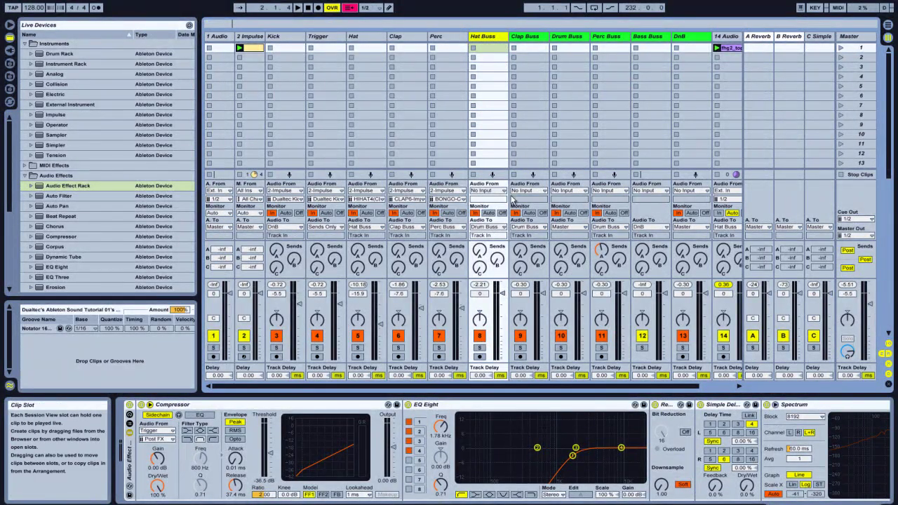
pyautogui.click(483, 349)
pyautogui.click(842, 48)
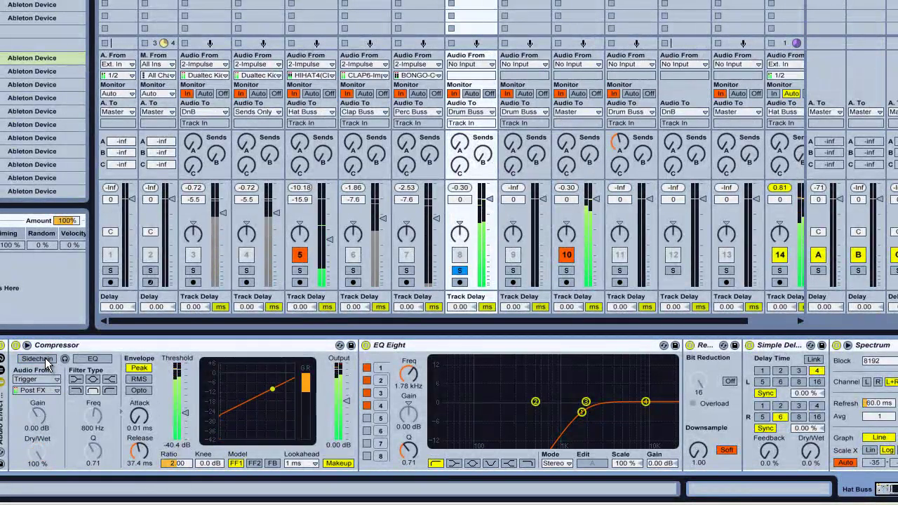
pyautogui.click(37, 359)
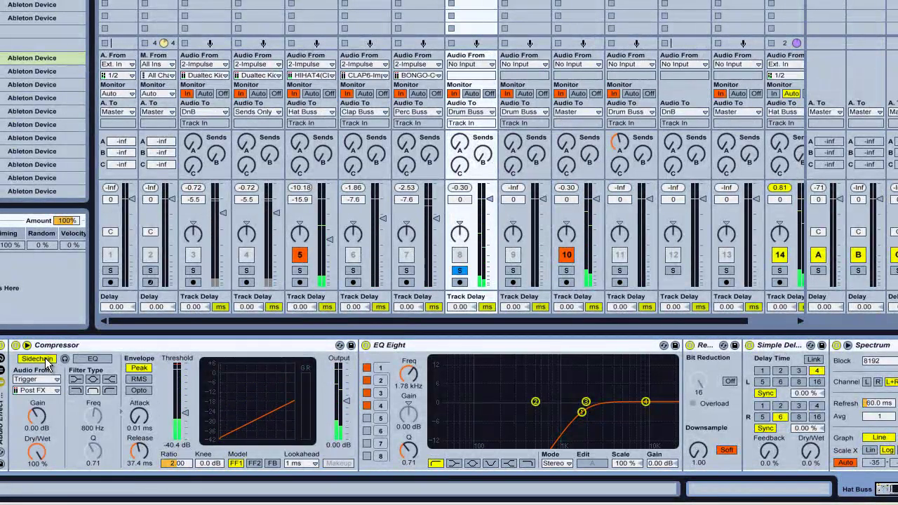
pyautogui.press('space')
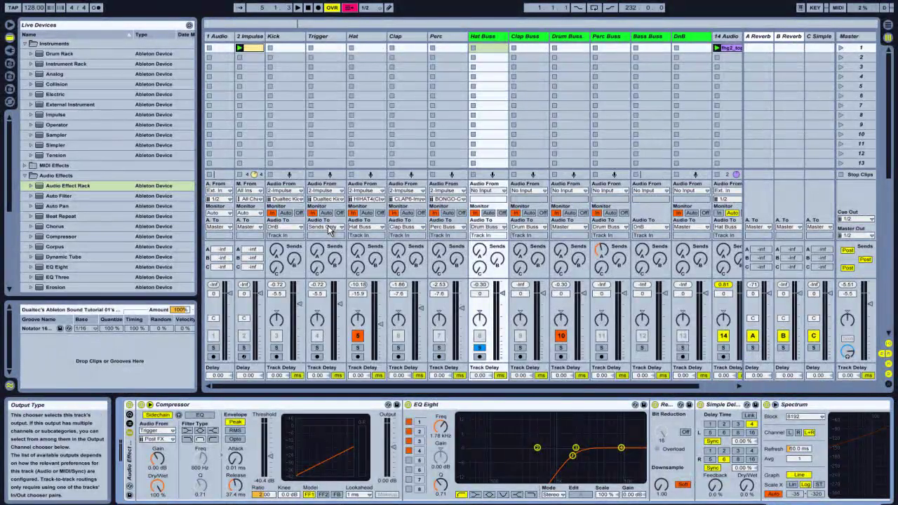
# Step: Solo the Trigger track, play it back to check its signal, and unsolo it
pyautogui.click(318, 347)
pyautogui.press('space')
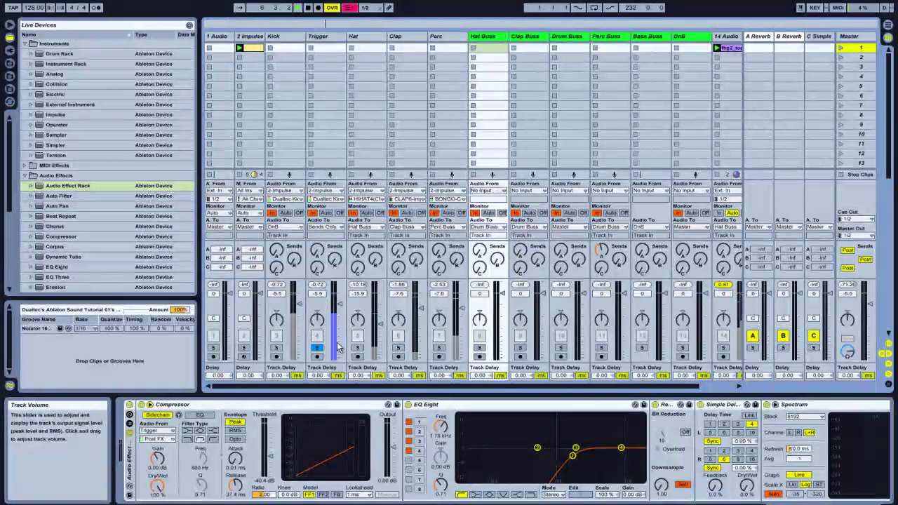
pyautogui.press('space')
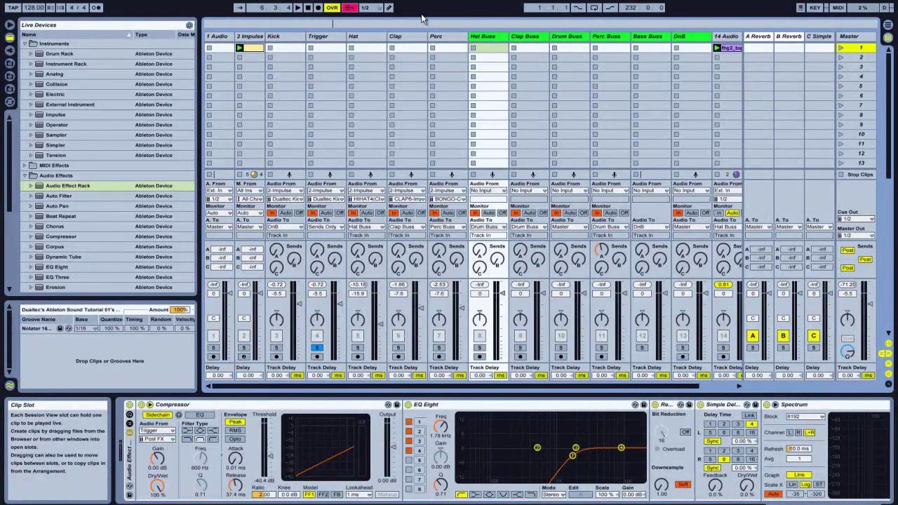
pyautogui.click(316, 350)
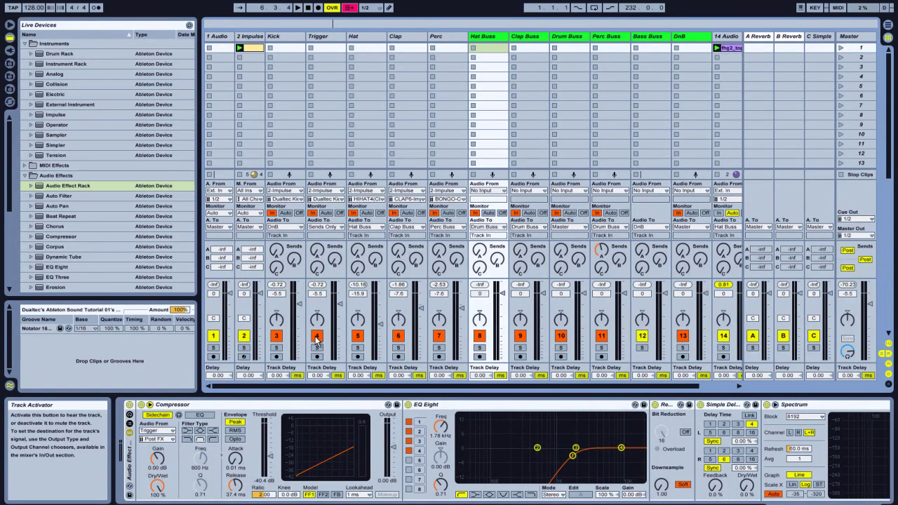
# Step: Delete the Trigger track and insert a new audio track directly after the Kick track
pyautogui.click(320, 37)
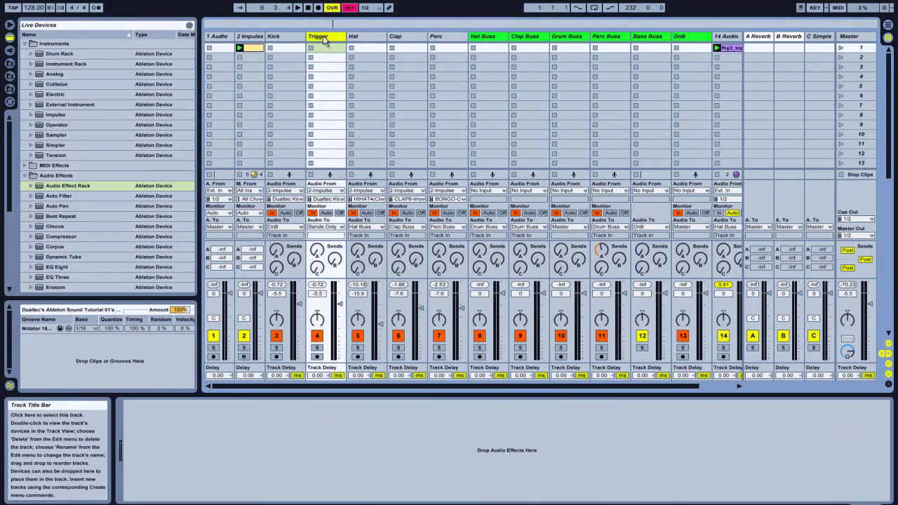
pyautogui.press('Delete')
pyautogui.click(287, 37)
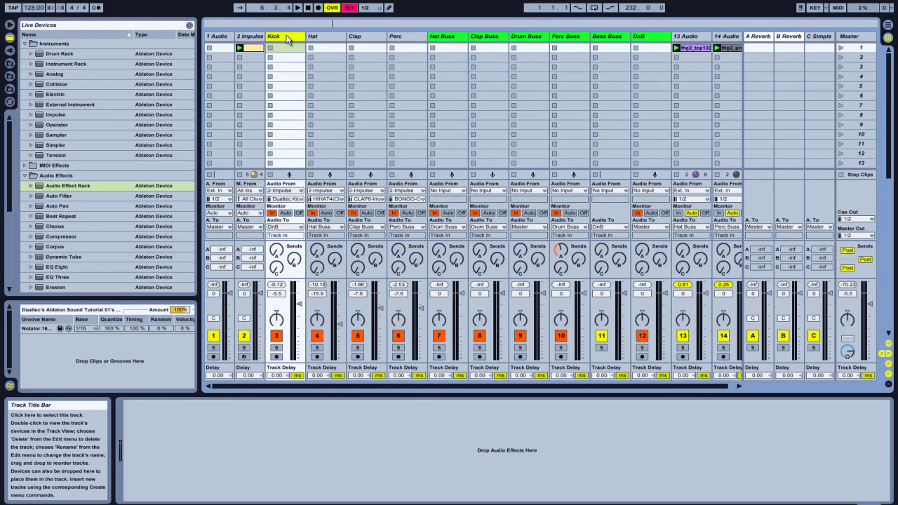
pyautogui.hotkey('ctrl', 't')
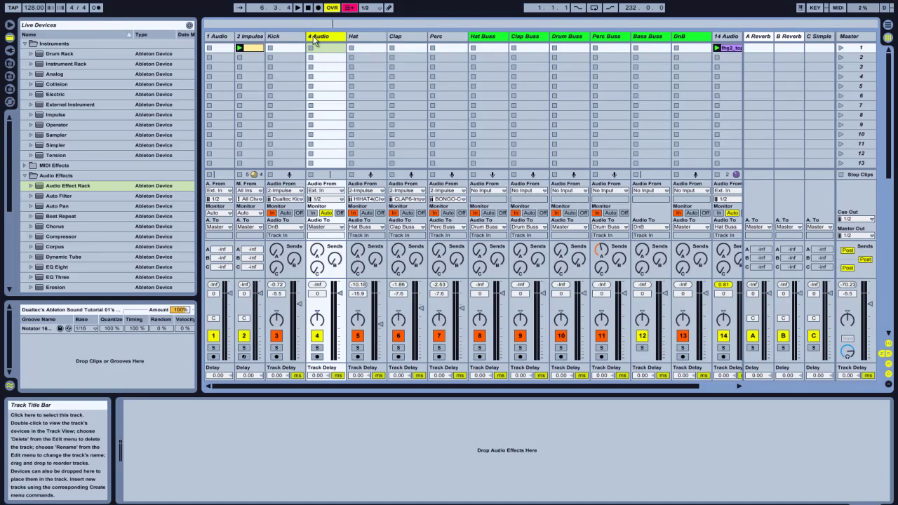
# Step: Rename the new audio track Trigger and colour it black
pyautogui.rightClick(315, 38)
pyautogui.press('Escape')
pyautogui.write('Trigger')
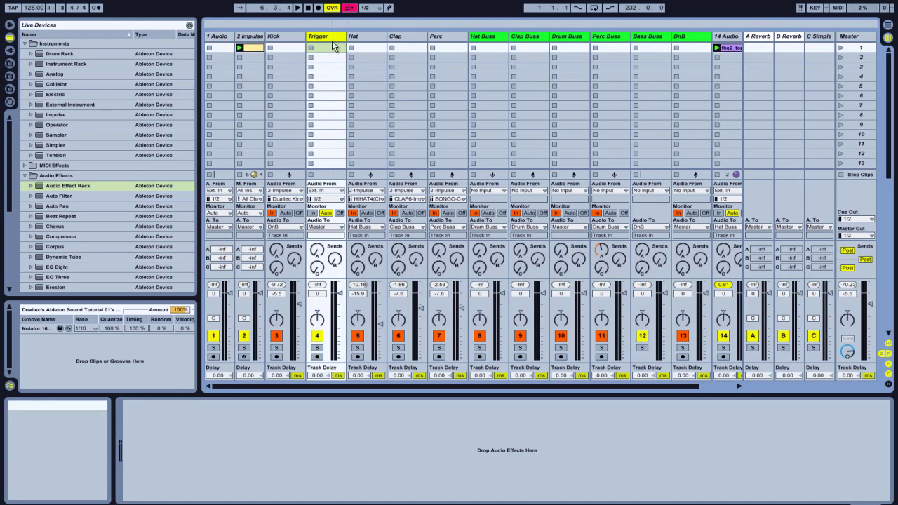
pyautogui.rightClick(329, 41)
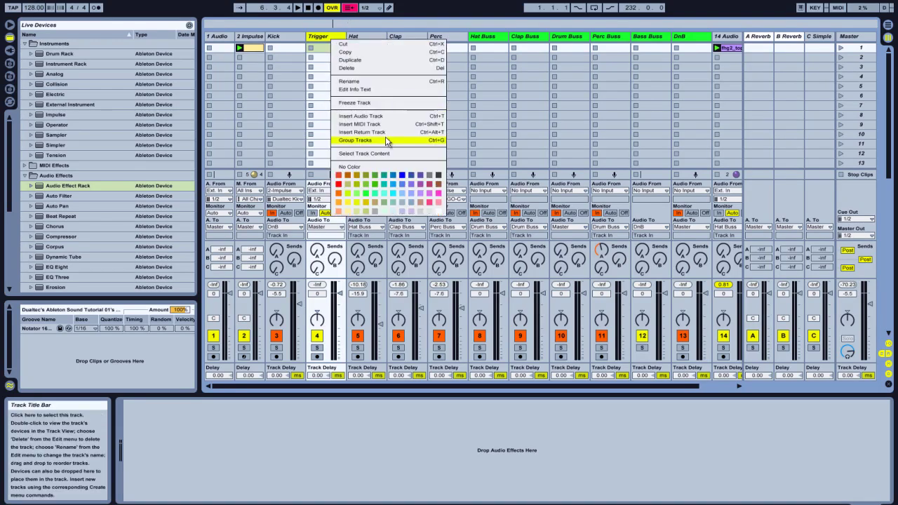
pyautogui.click(439, 179)
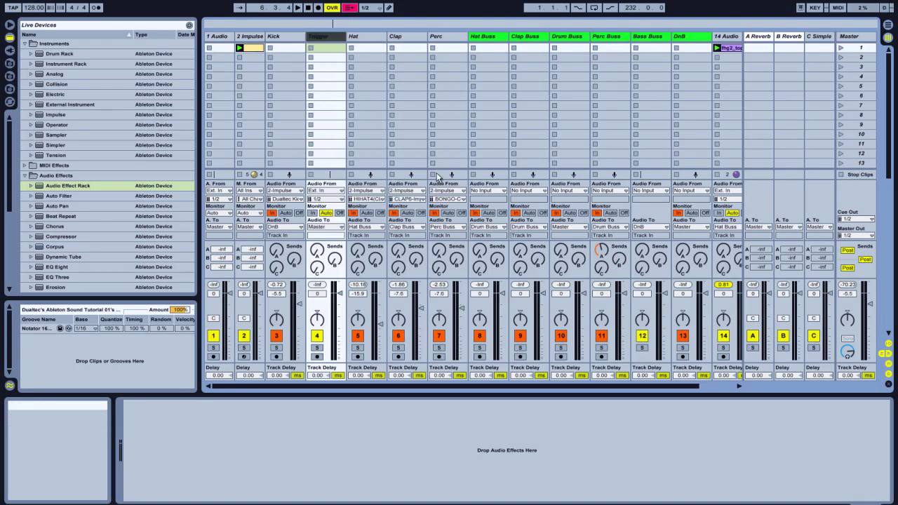
# Step: Insert another audio track after Trigger, set its input to Resampling and arm it for recording
pyautogui.click(336, 35)
pyautogui.hotkey('ctrl', 't')
pyautogui.click(365, 191)
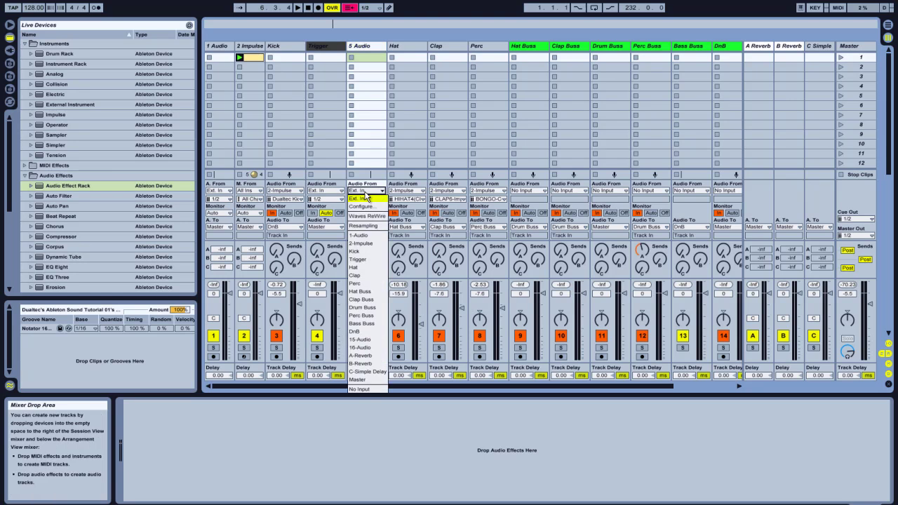
pyautogui.click(368, 226)
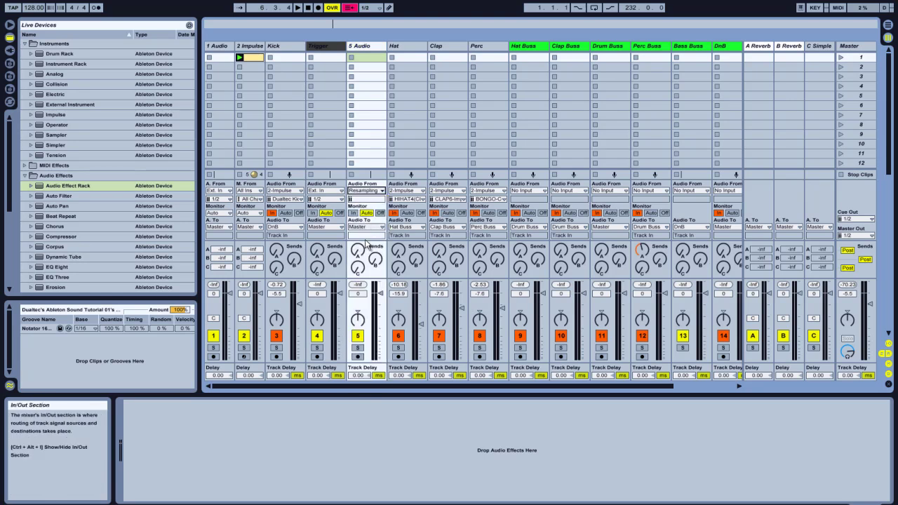
pyautogui.click(358, 356)
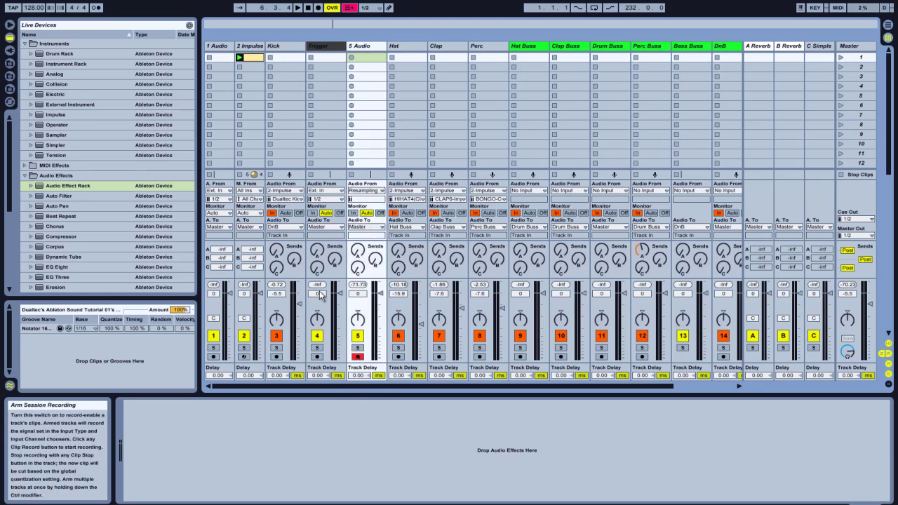
# Step: Solo the Kick track and record it into the first clip slot of the resampling track, showing the recorded clip's details
pyautogui.click(278, 348)
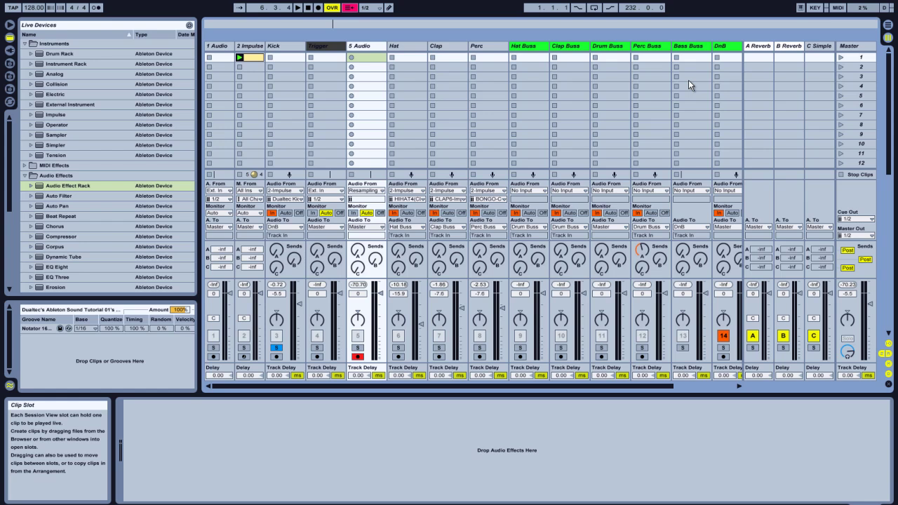
pyautogui.click(352, 58)
pyautogui.hotkey('shift', 'Tab')
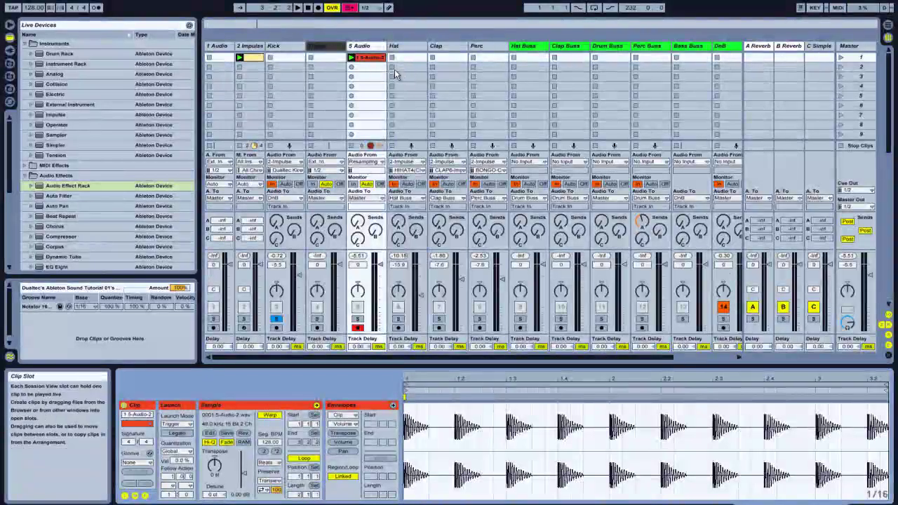
# Step: Shorten the recorded kick clip's loop to one bar and crop the clip to it
pyautogui.moveTo(885, 383)
pyautogui.mouseDown()
pyautogui.moveTo(540, 385)
pyautogui.moveTo(611, 384)
pyautogui.mouseUp()
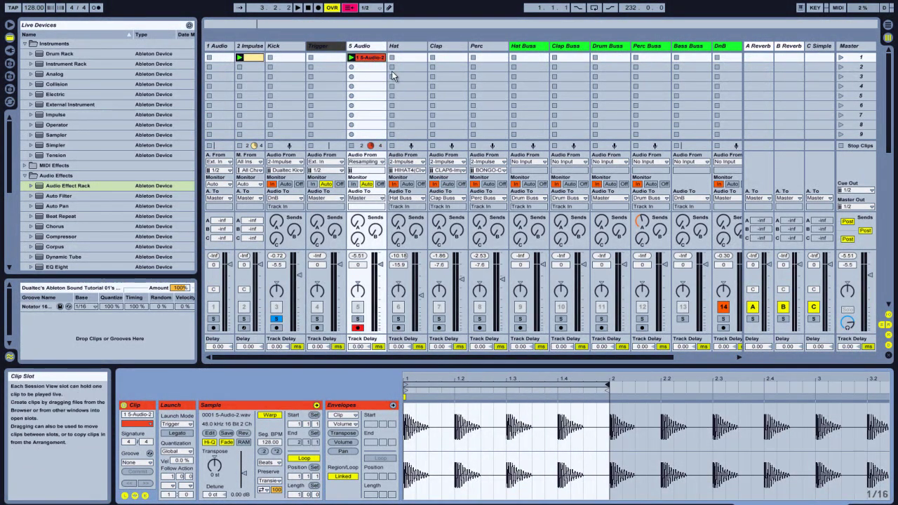
pyautogui.rightClick(365, 58)
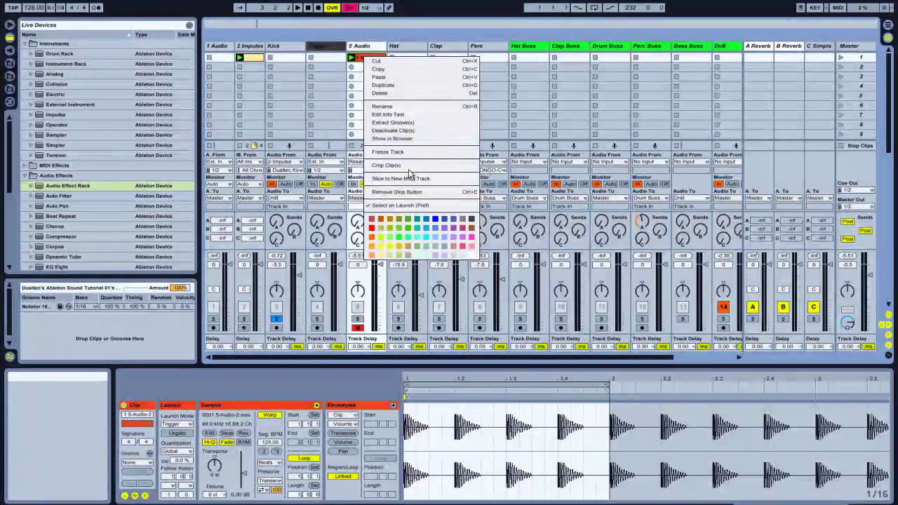
pyautogui.click(405, 165)
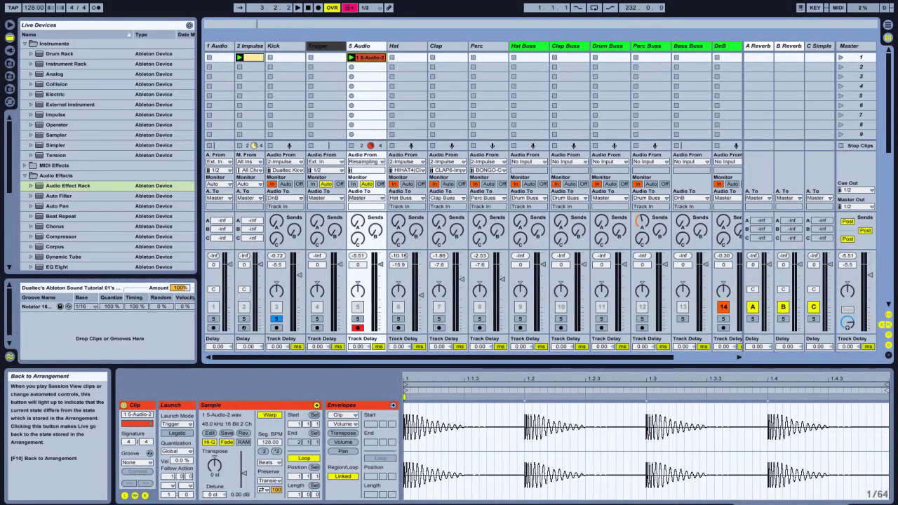
# Step: Move the cropped kick clip to the Trigger track's first slot and delete the resampling track
pyautogui.moveTo(363, 57); pyautogui.dragTo(325, 57)
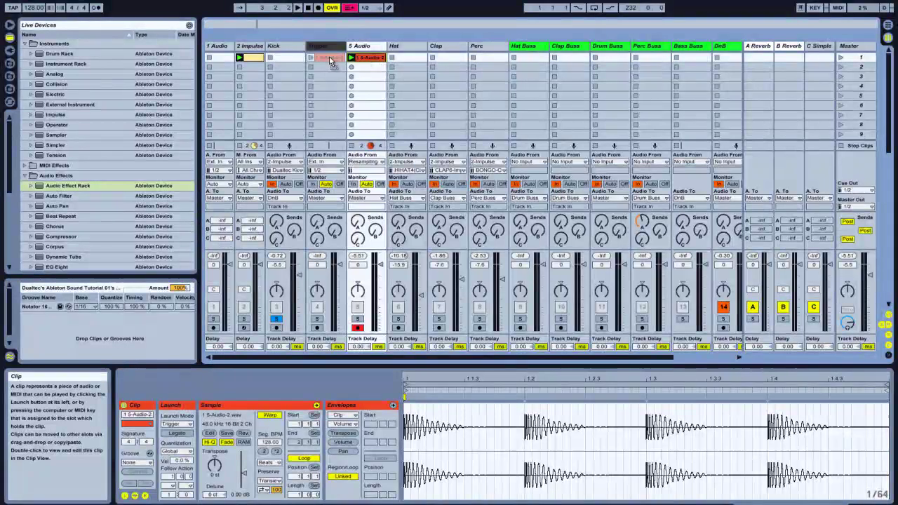
pyautogui.click(362, 46)
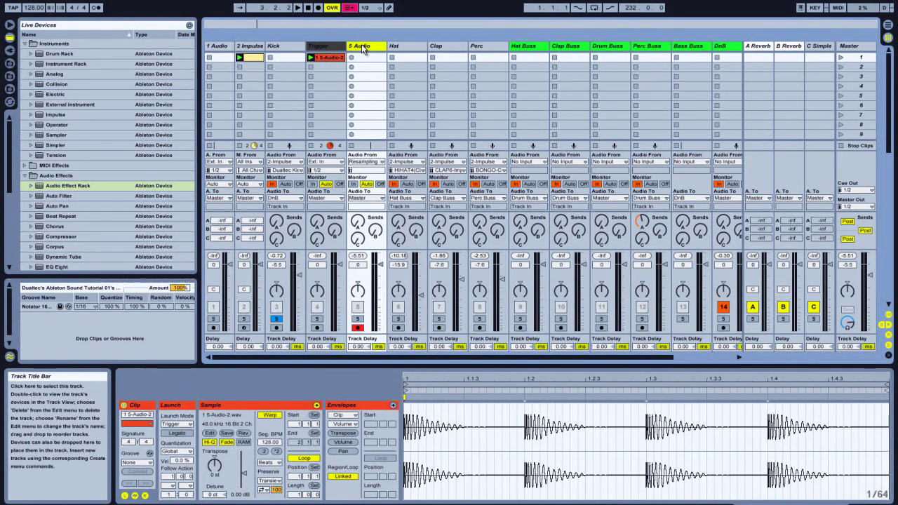
pyautogui.press('Delete')
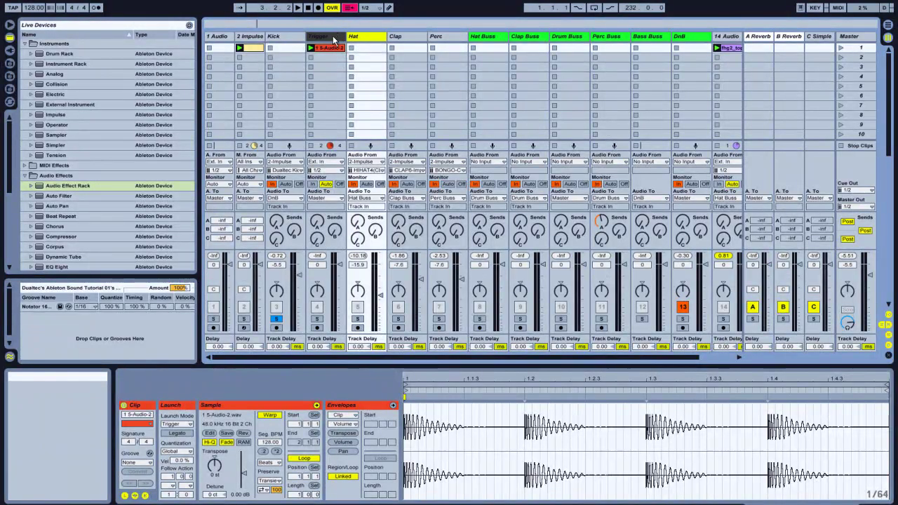
# Step: Place the Dualtec Kick.wav sample from the file browser at the start of the Trigger track in Arrangement View
pyautogui.click(9, 90)
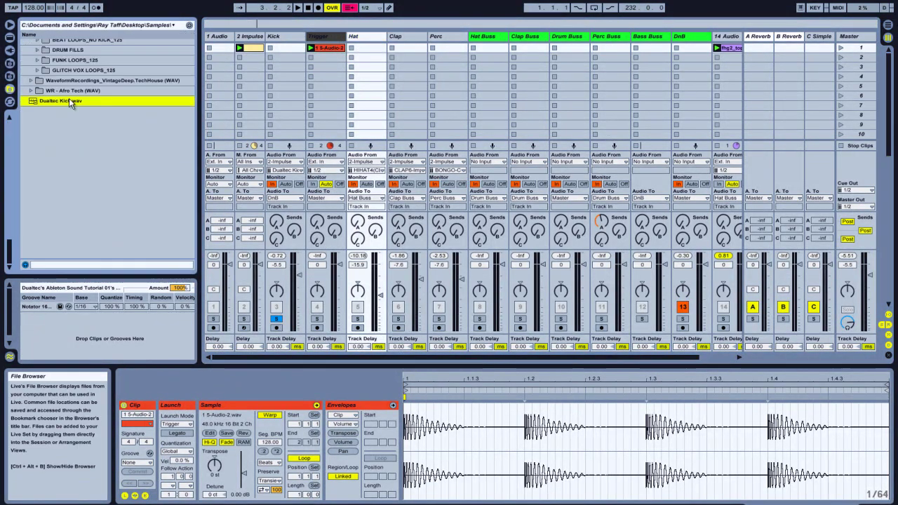
pyautogui.doubleClick(68, 103)
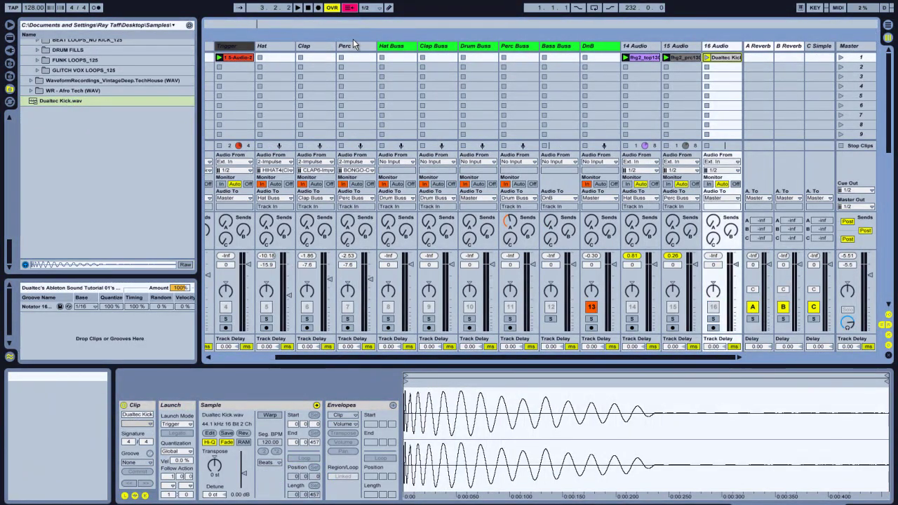
pyautogui.hotkey('ctrl', 'z')
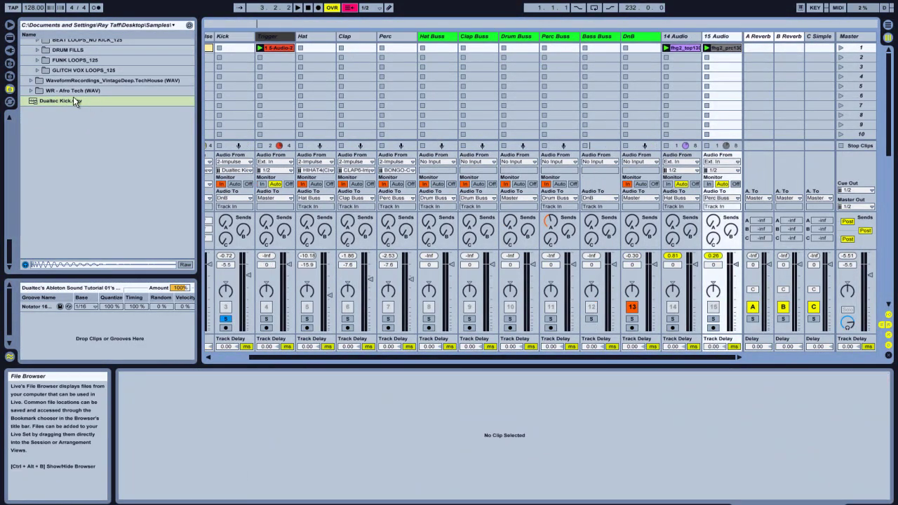
pyautogui.press('Tab')
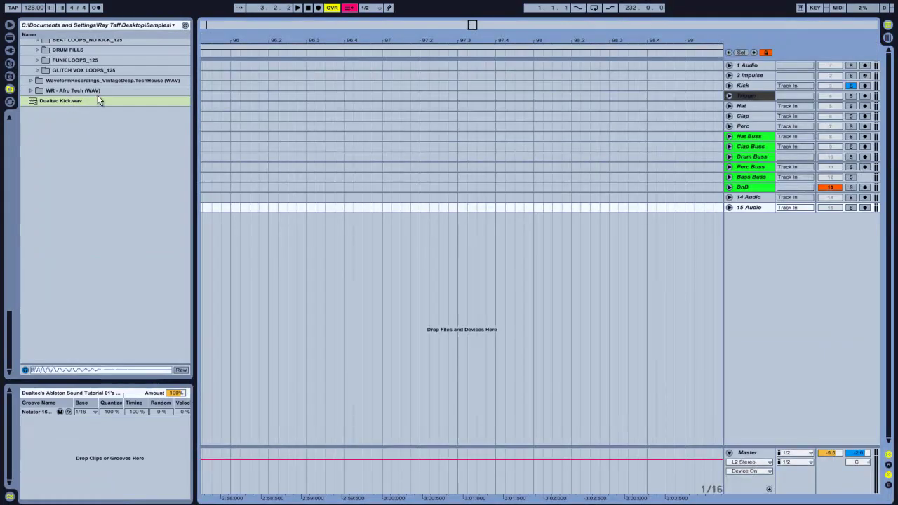
pyautogui.moveTo(472, 25); pyautogui.dragTo(29, 57)
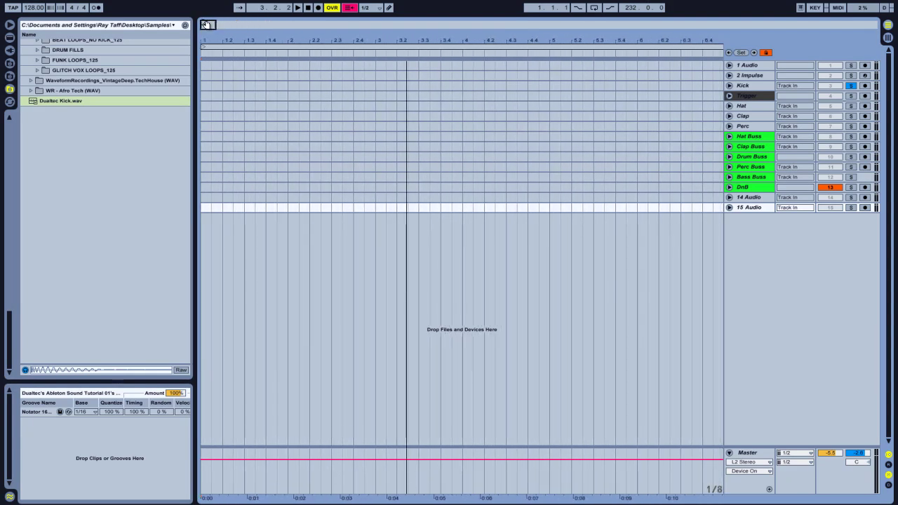
pyautogui.moveTo(45, 101); pyautogui.dragTo(206, 95)
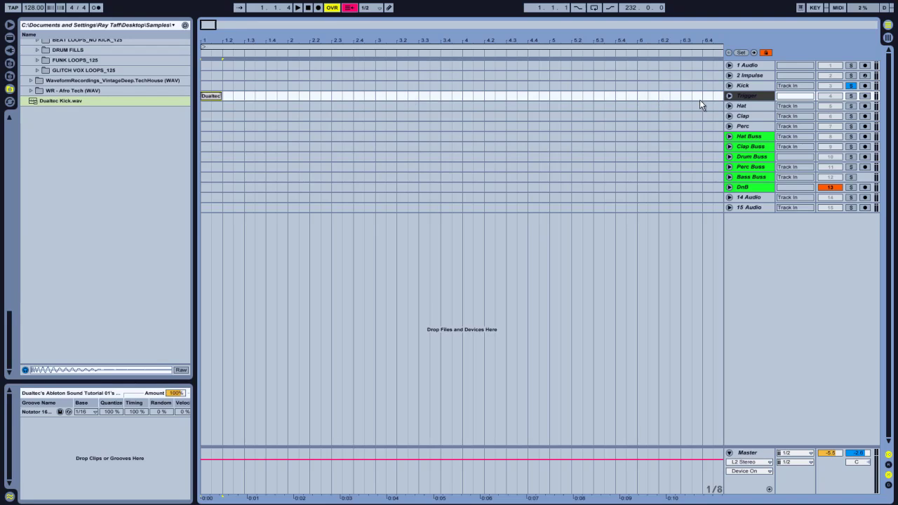
# Step: Unfold the Trigger track, select its first full beat including the kick clip, and consolidate it into a one-beat clip
pyautogui.click(730, 96)
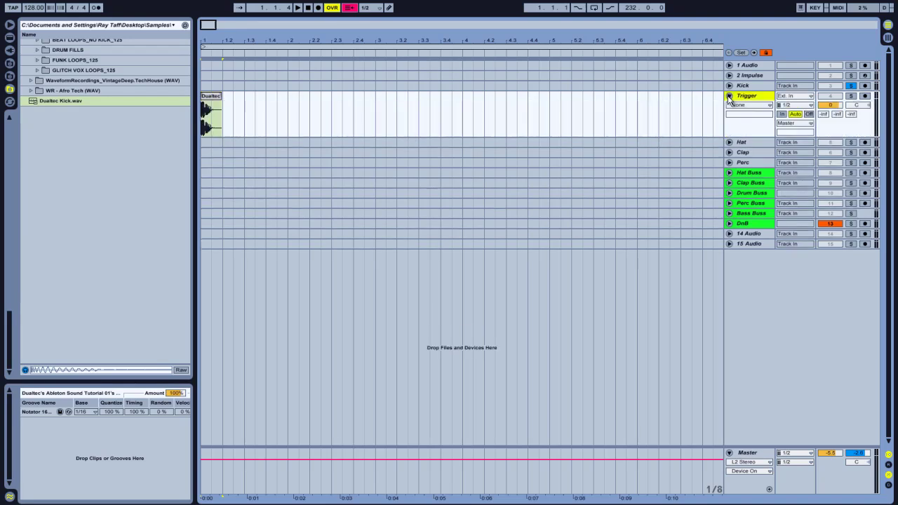
pyautogui.click(206, 25)
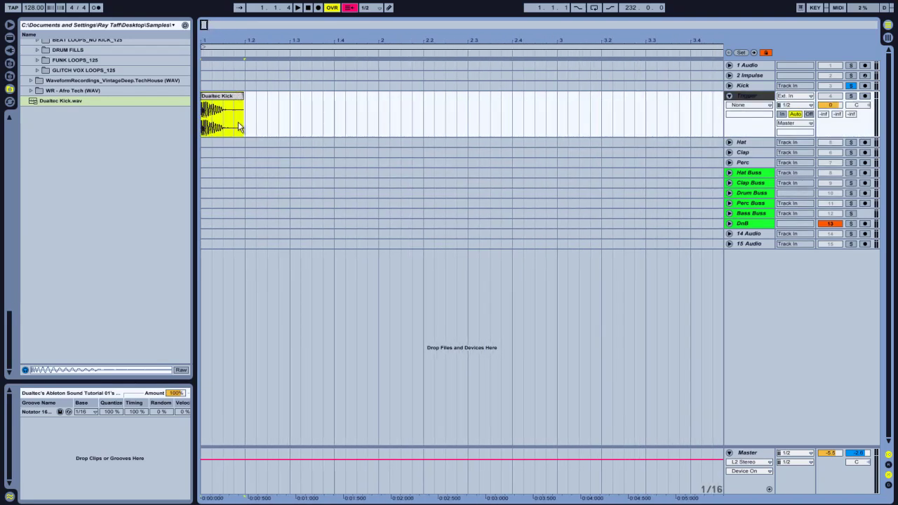
pyautogui.click(246, 127)
pyautogui.moveTo(240, 127); pyautogui.dragTo(201, 128)
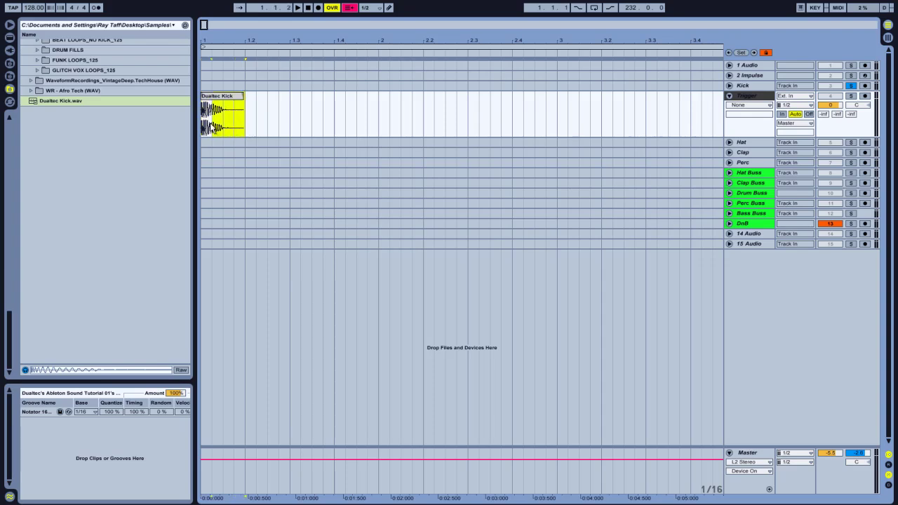
pyautogui.rightClick(228, 101)
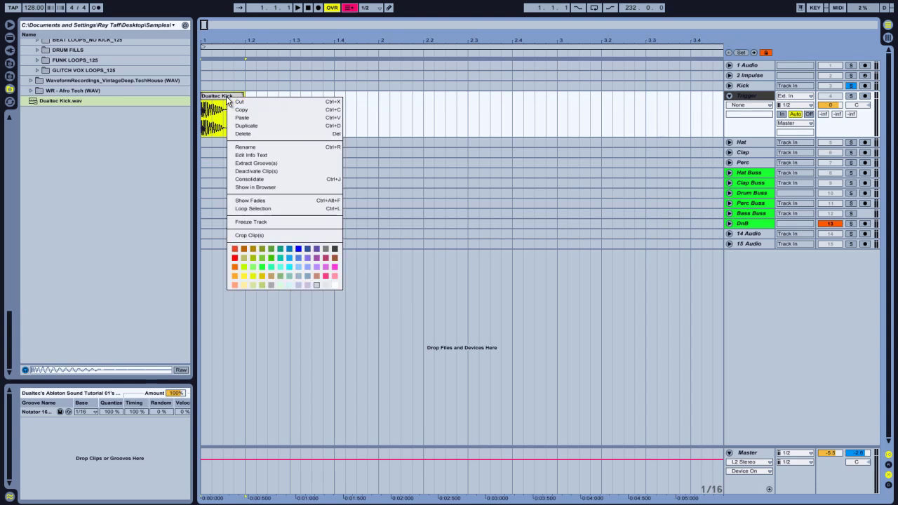
pyautogui.click(250, 179)
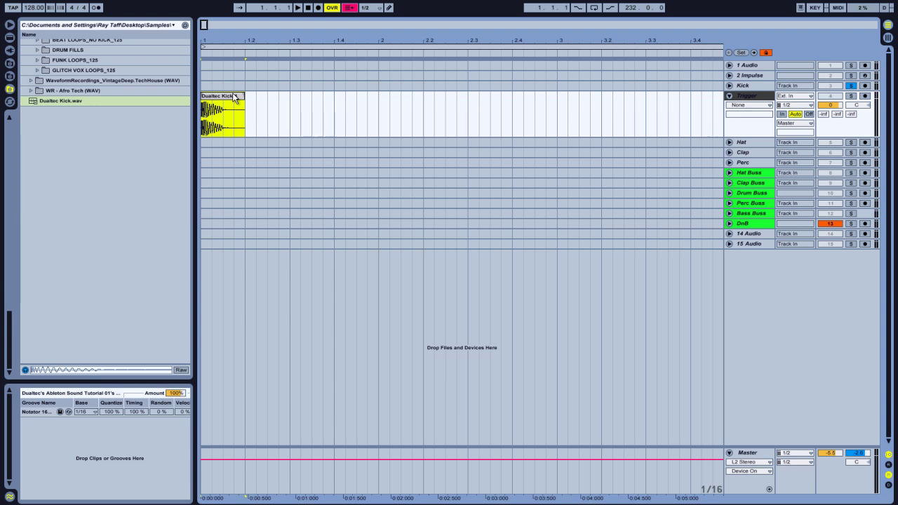
# Step: Duplicate the one-beat kick three times on the Trigger track and consolidate the four clips into a one-bar clip
pyautogui.hotkey('ctrl', 'd')
pyautogui.hotkey('ctrl', 'd')
pyautogui.hotkey('ctrl', 'd')
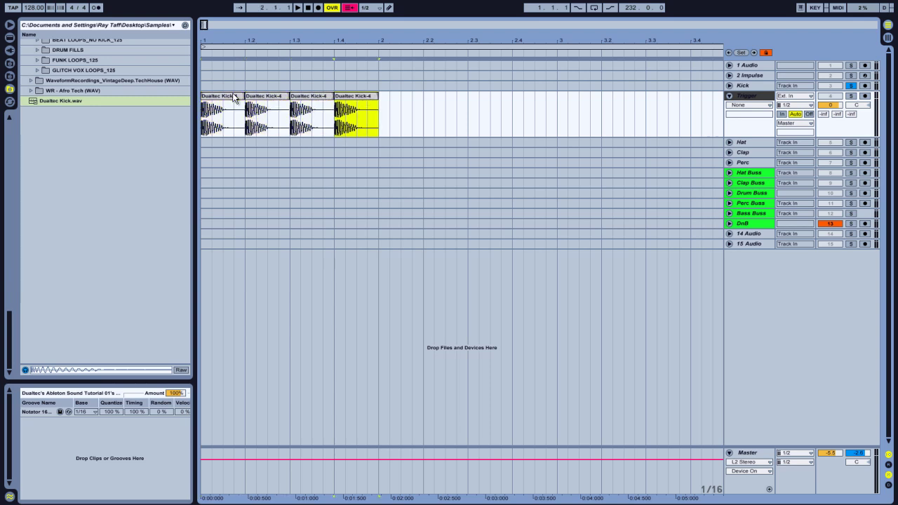
pyautogui.moveTo(380, 123); pyautogui.dragTo(211, 123)
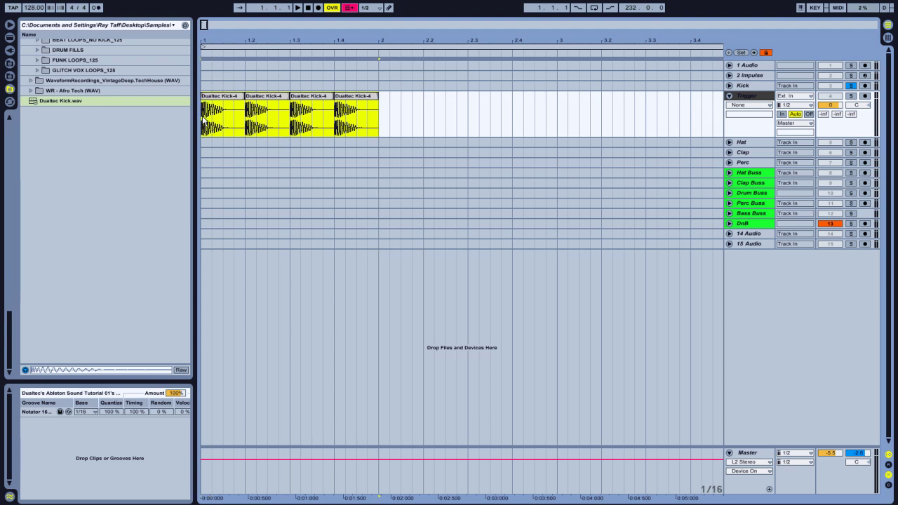
pyautogui.rightClick(210, 101)
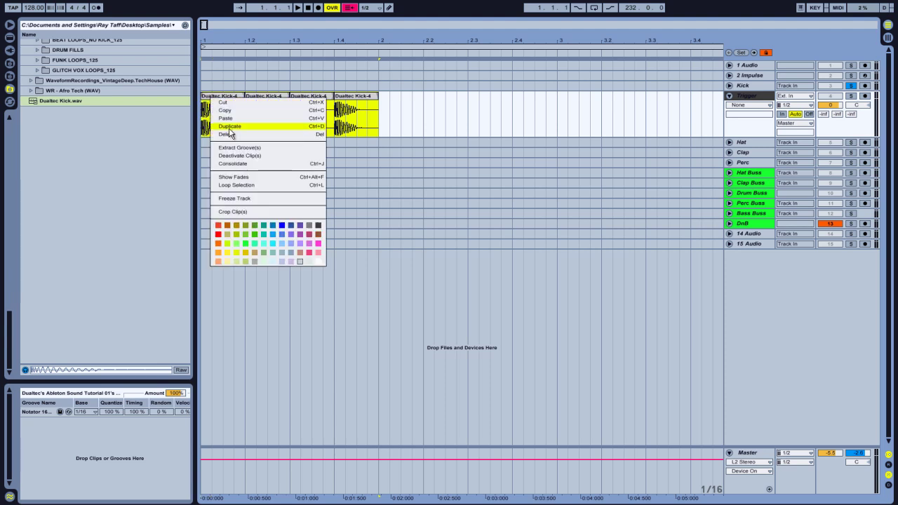
pyautogui.click(242, 165)
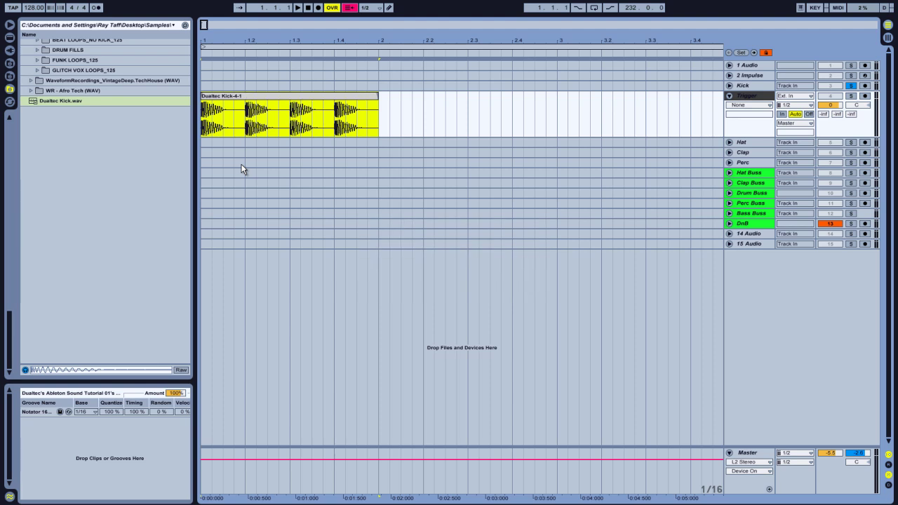
# Step: Move the one-bar kick clip to the Trigger track's second slot in Session View and compare both clips' waveforms
pyautogui.click(265, 117)
pyautogui.moveTo(266, 117); pyautogui.dragTo(287, 57)
pyautogui.press('Tab')
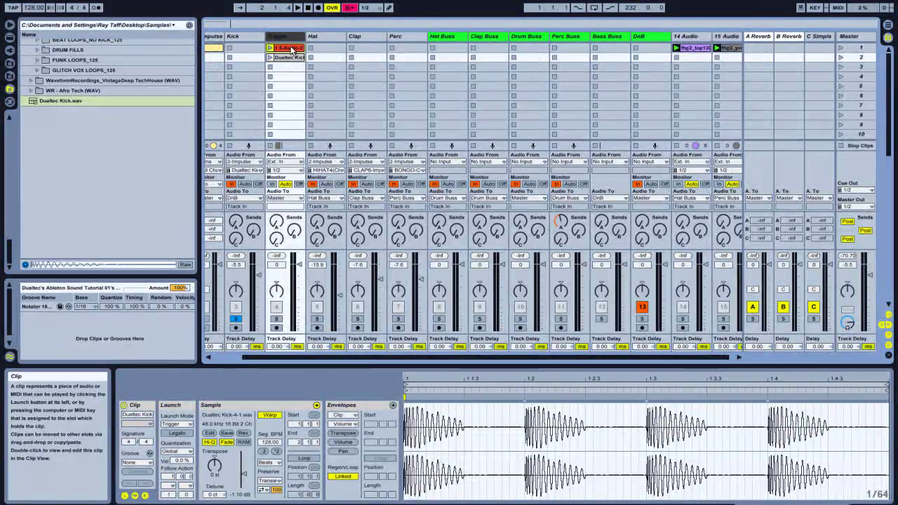
pyautogui.click(289, 50)
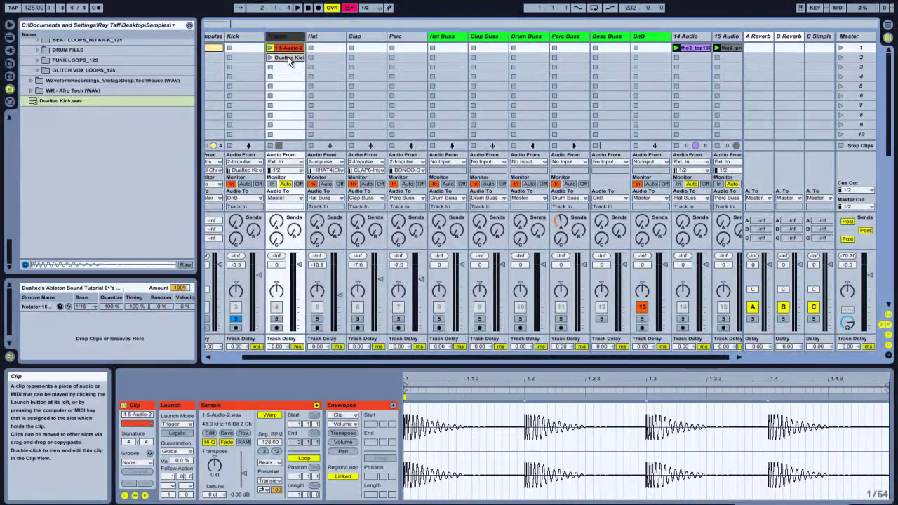
pyautogui.click(290, 56)
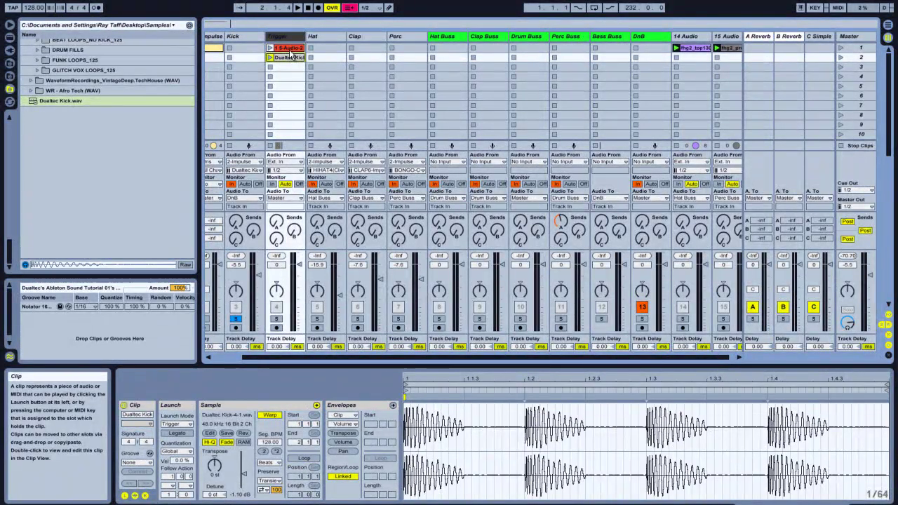
# Step: Set the Trigger track's output to Sends Only, then solo the track and launch its first clip
pyautogui.click(284, 198)
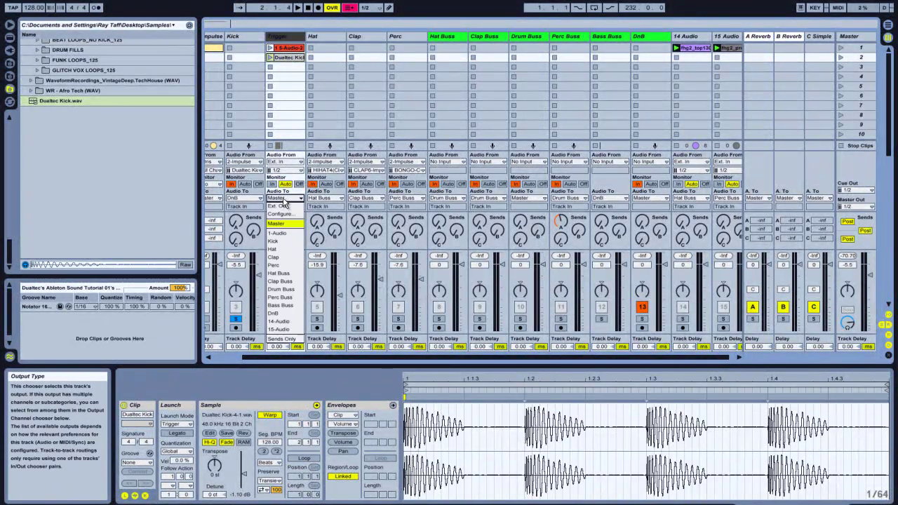
pyautogui.click(294, 340)
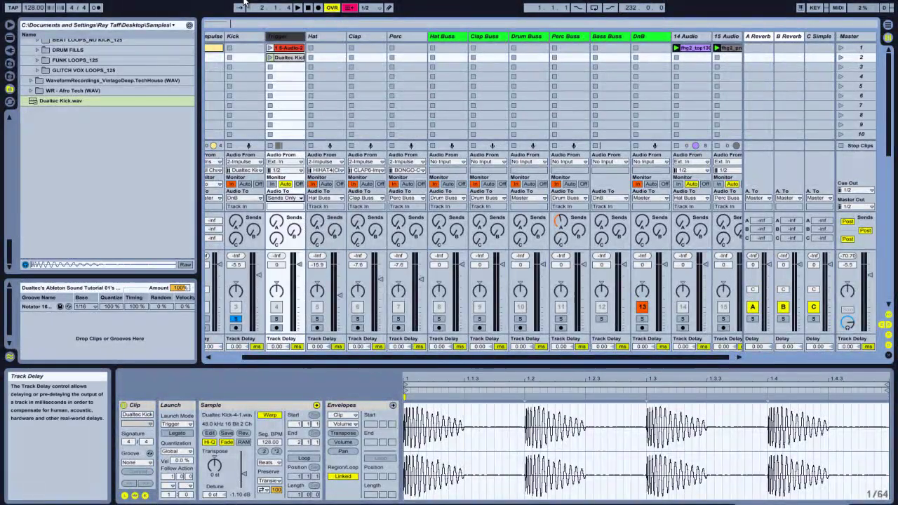
pyautogui.click(278, 320)
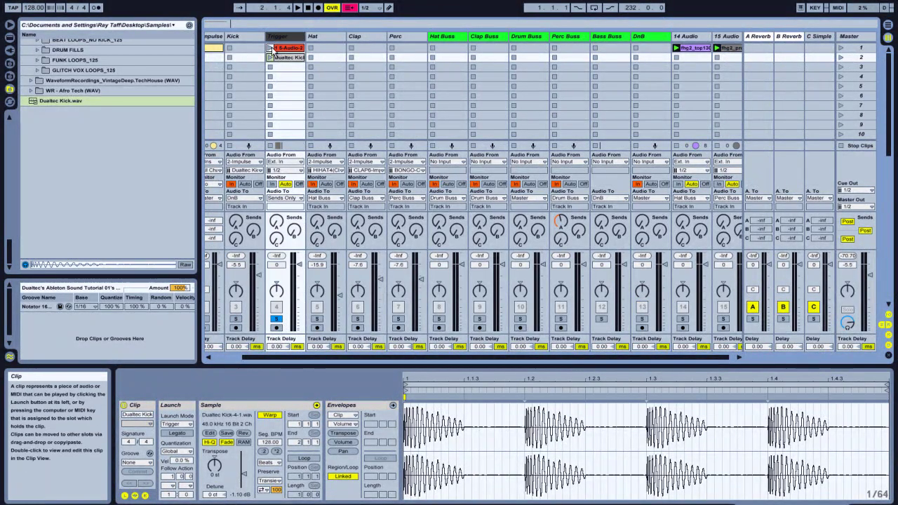
pyautogui.click(270, 47)
# Step: Audition the Trigger track with its output routed to Master, and return the output to Sends Only
pyautogui.click(284, 198)
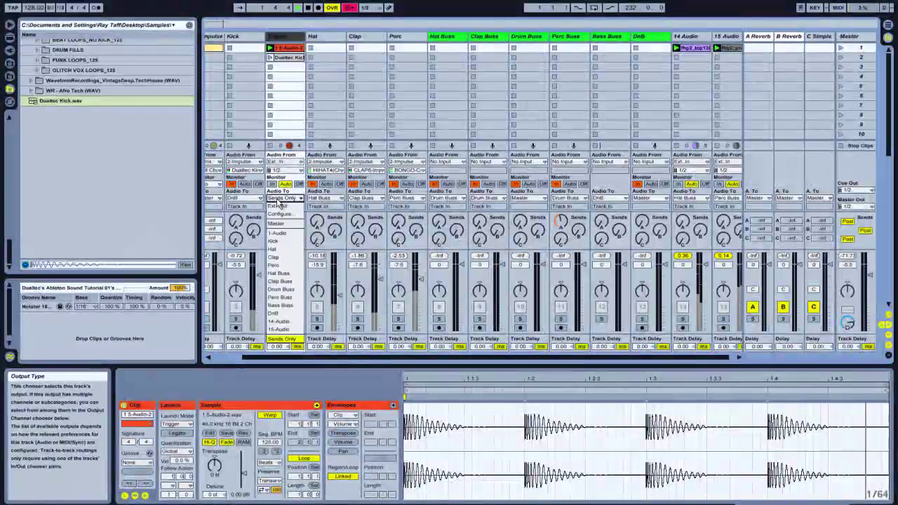
pyautogui.click(284, 230)
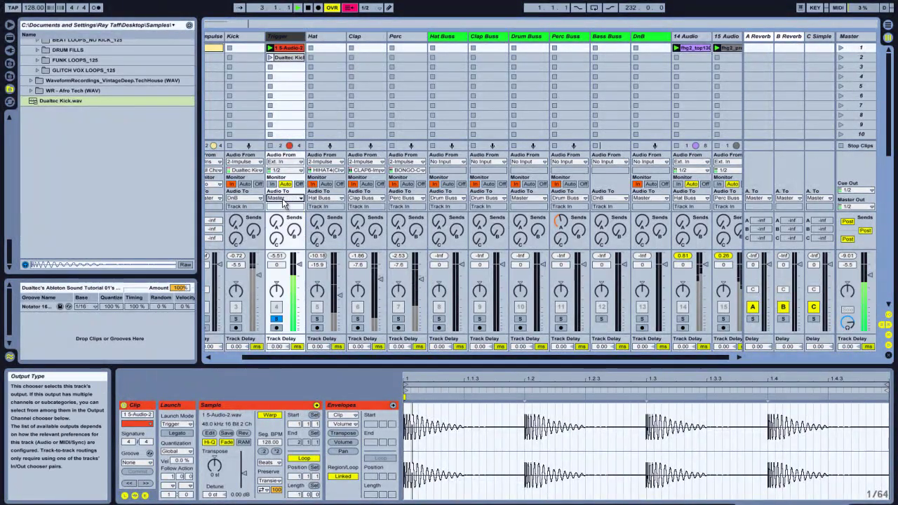
pyautogui.click(284, 198)
pyautogui.click(300, 340)
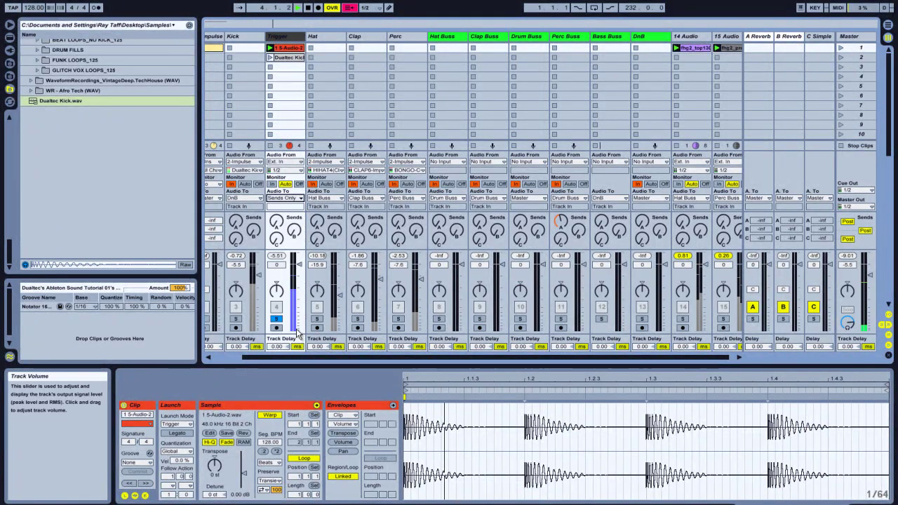
# Step: Show the Hat Buss device chain and set its Compressor's sidechain source to Trigger
pyautogui.click(449, 40)
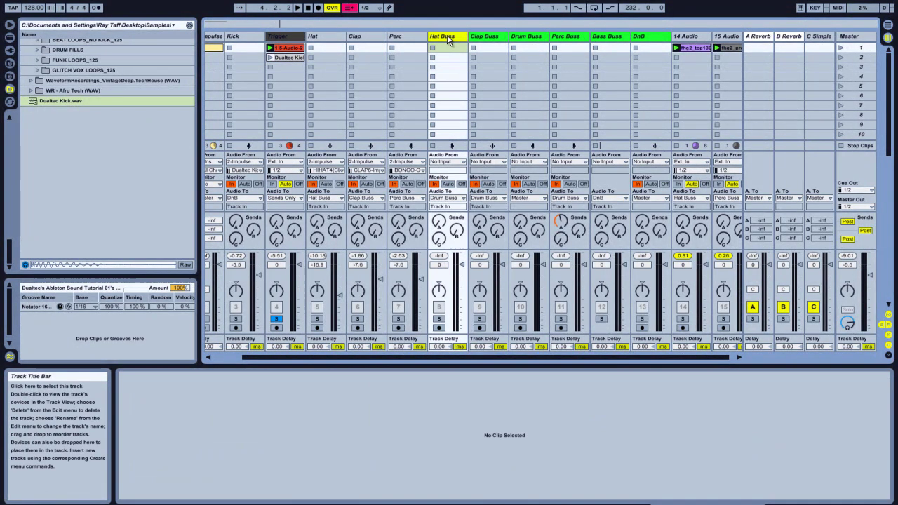
pyautogui.hotkey('shift', 'Tab')
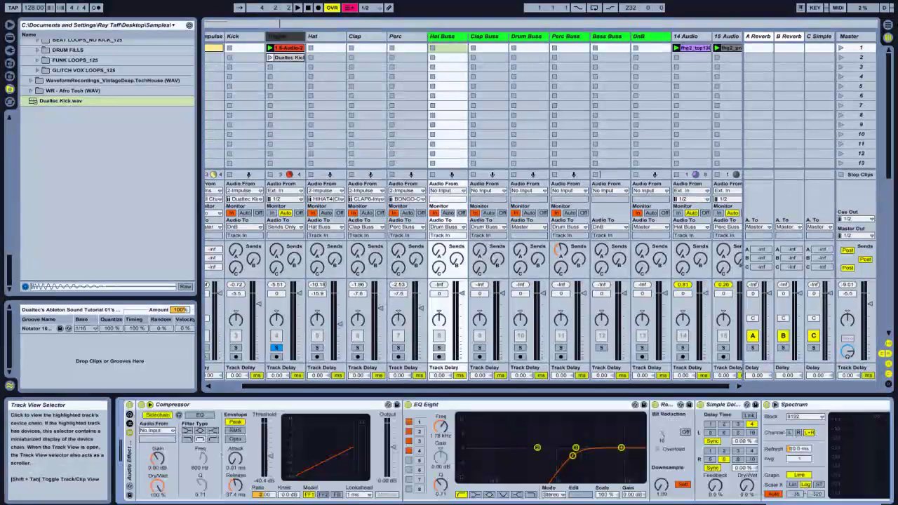
pyautogui.click(153, 433)
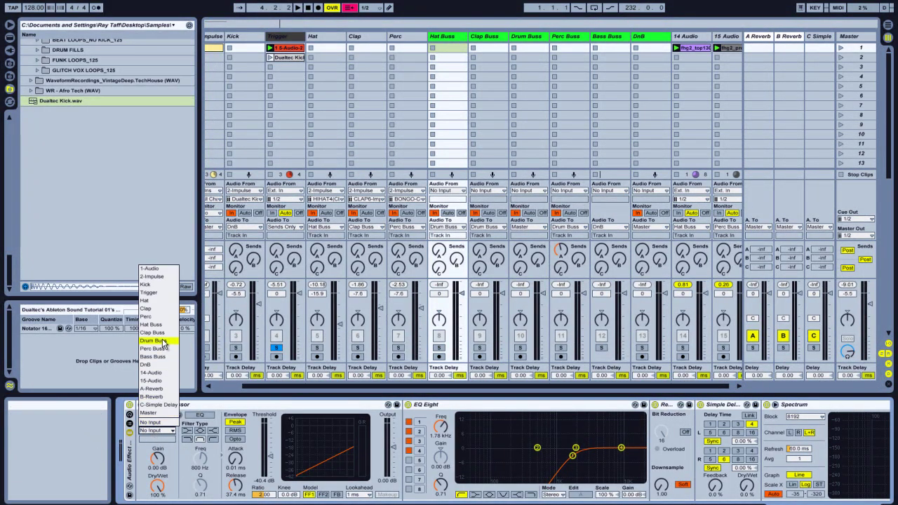
pyautogui.click(150, 292)
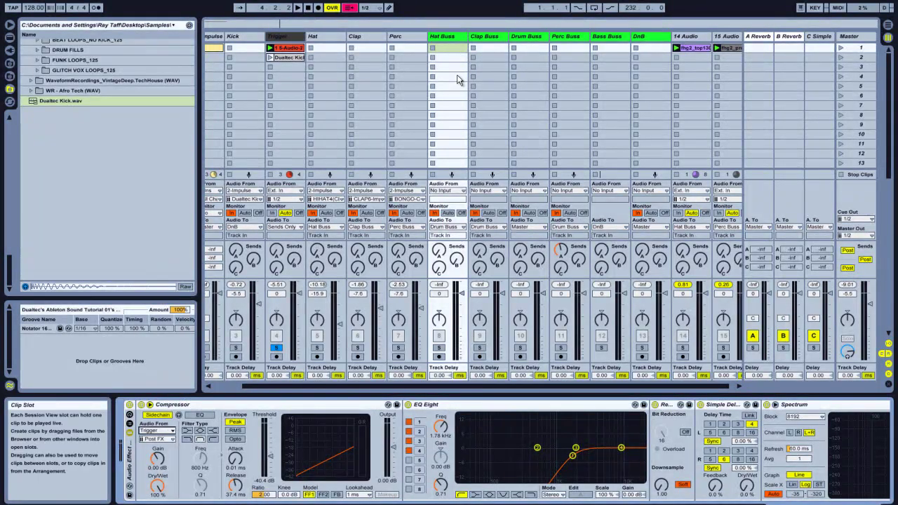
# Step: Solo the Hat Buss, launch the first scene and lower its Compressor threshold to -52.9 dB
pyautogui.click(439, 348)
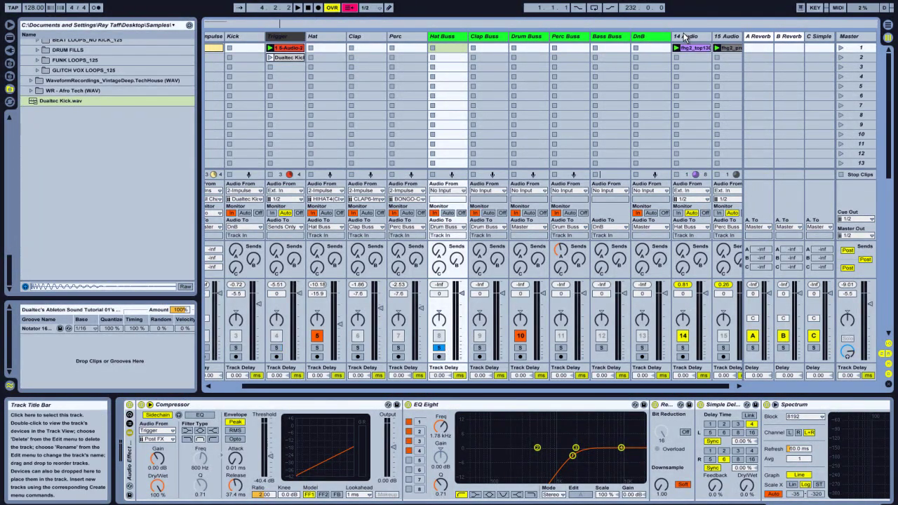
pyautogui.click(841, 48)
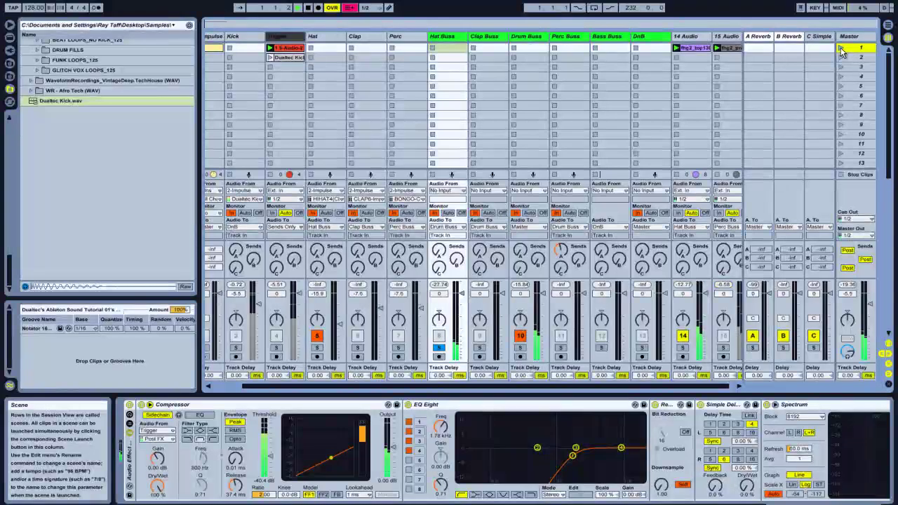
pyautogui.moveTo(270, 469); pyautogui.dragTo(269, 461)
pyautogui.click(387, 495)
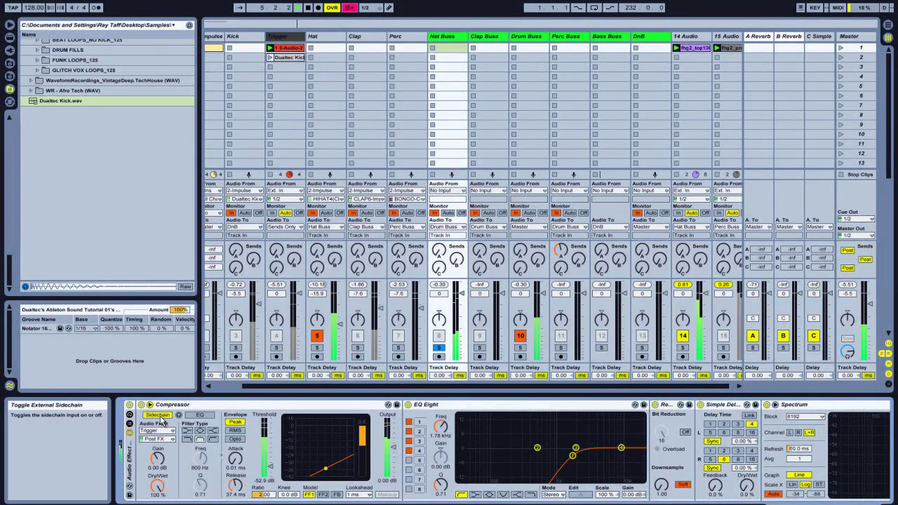
# Step: Audition the Hat Buss with its Compressor's sidechain switched off, and restore the sidechain
pyautogui.click(158, 414)
pyautogui.hotkey('ctrl', 'z')
pyautogui.hotkey('ctrl', 'z')
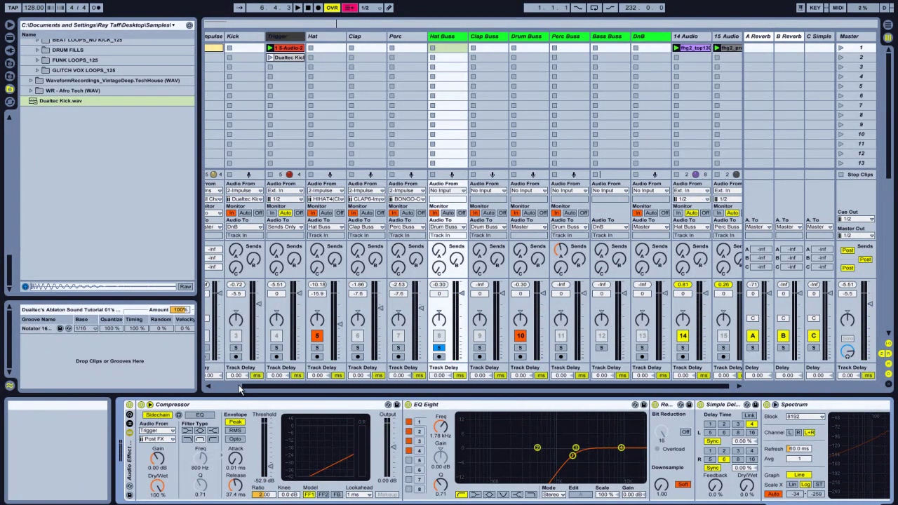
# Step: Unsolo the Hat Buss and set the Perc Buss Compressor's sidechain source to Trigger
pyautogui.moveTo(251, 390); pyautogui.dragTo(228, 391)
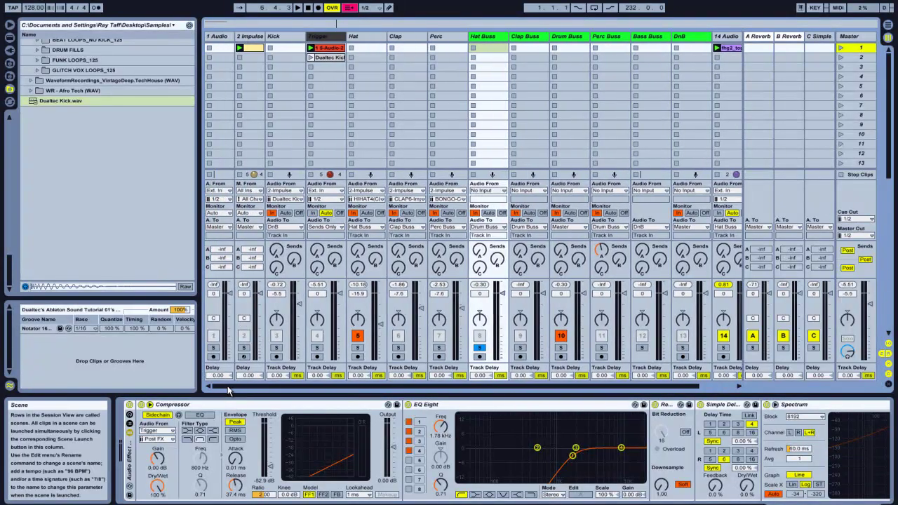
pyautogui.click(479, 347)
pyautogui.click(602, 39)
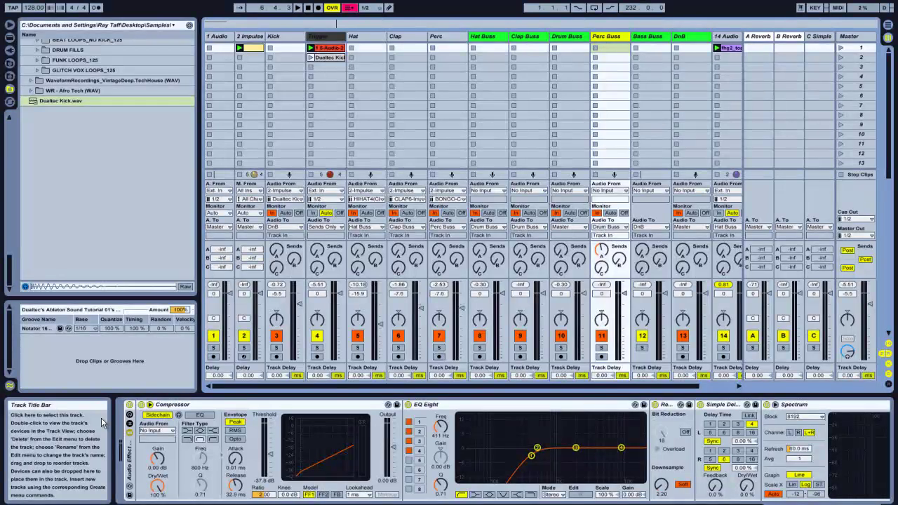
pyautogui.click(151, 431)
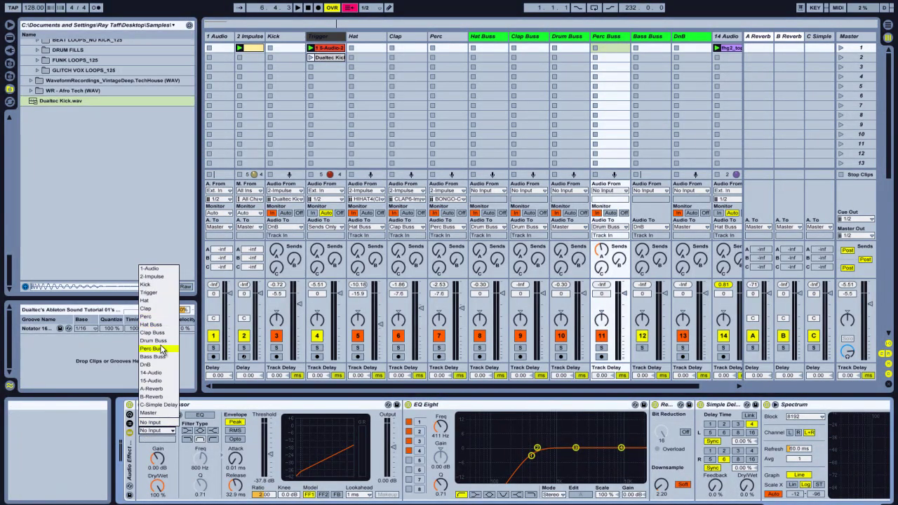
pyautogui.click(164, 293)
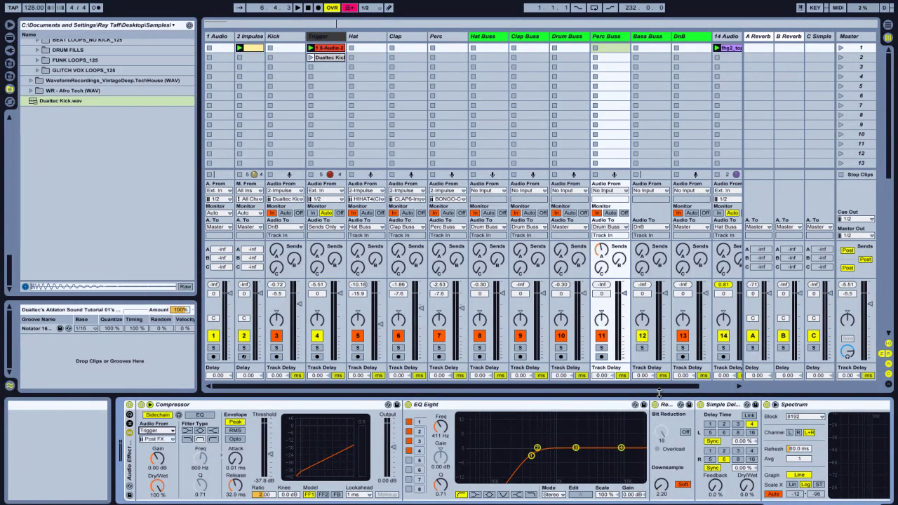
# Step: Solo the Perc Buss, launch the first scene and lower its Compressor threshold to -62.7 dB
pyautogui.click(602, 348)
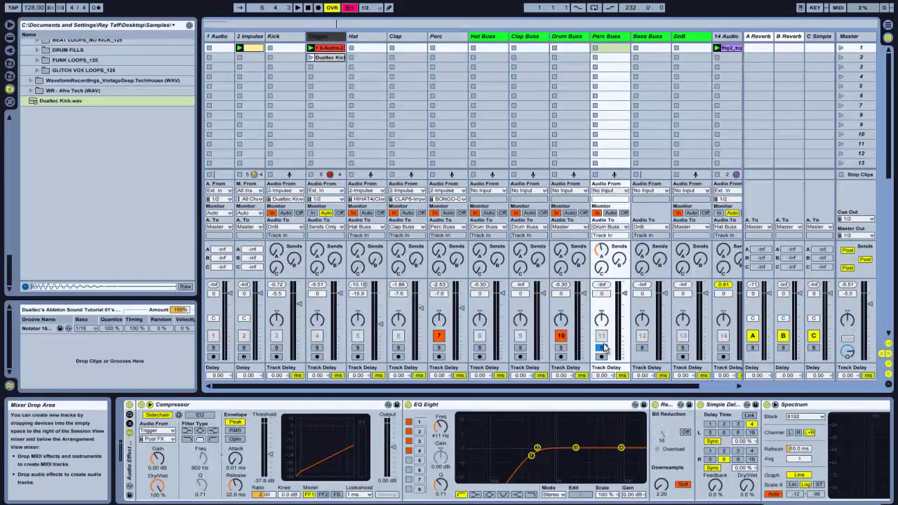
pyautogui.click(842, 48)
pyautogui.moveTo(275, 458); pyautogui.dragTo(275, 476)
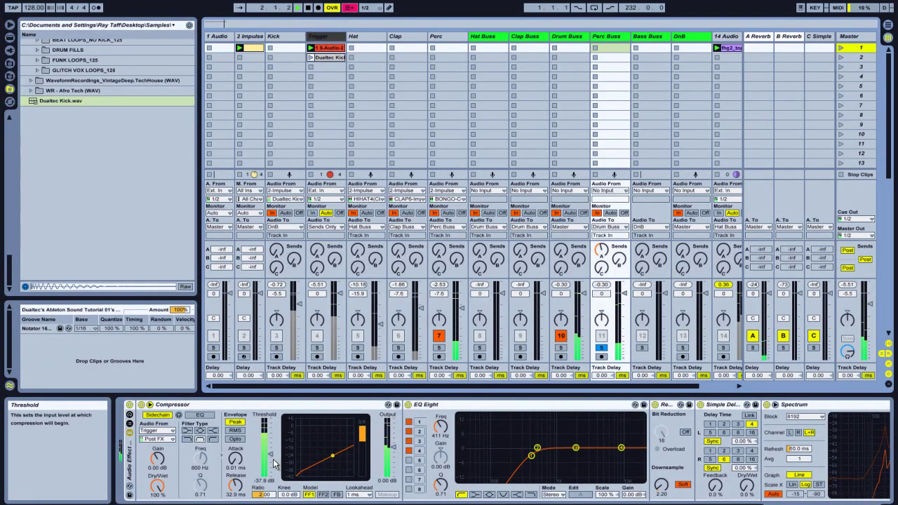
# Step: Compare the Perc Buss sound with its Compressor's sidechain off and on again, and select the Perc track
pyautogui.click(157, 416)
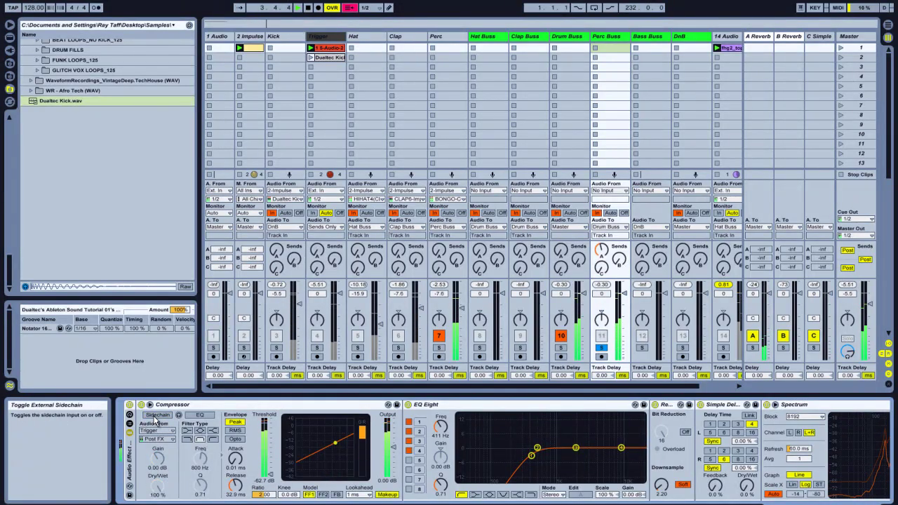
pyautogui.click(158, 417)
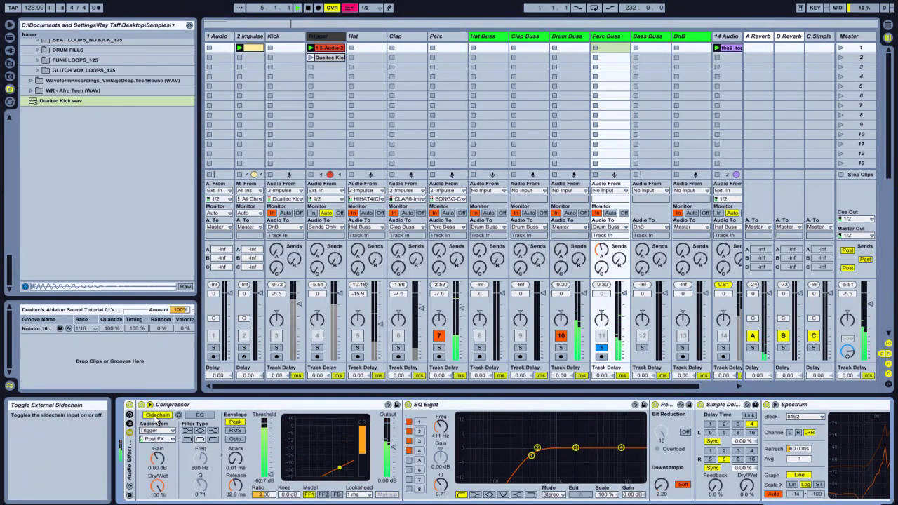
pyautogui.click(447, 35)
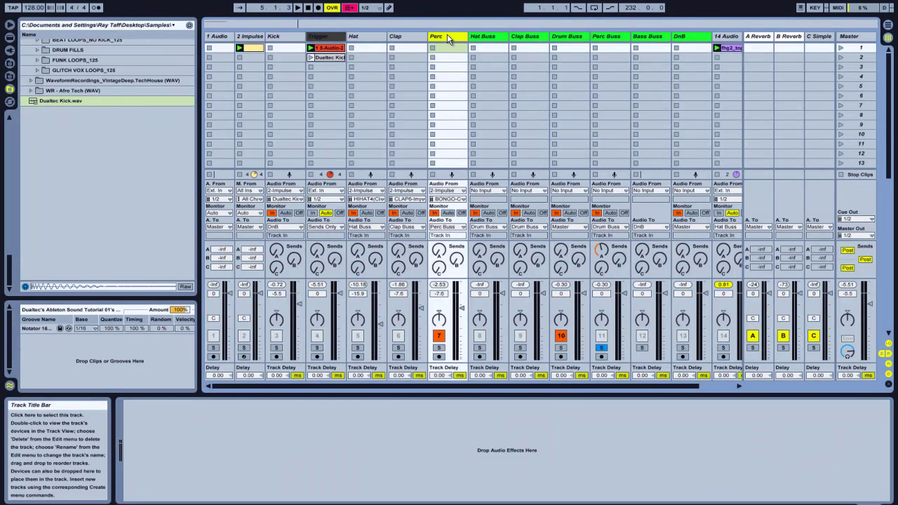
# Step: Unsolo the Perc Buss and insert a new MIDI track directly after the Perc track
pyautogui.keyDown('ctrl'); pyautogui.click(600, 337); pyautogui.keyUp('ctrl')
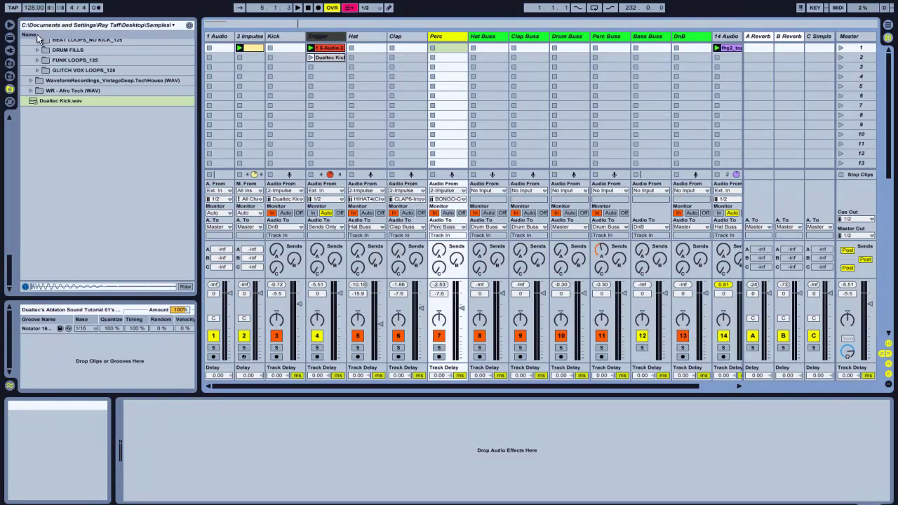
pyautogui.click(10, 37)
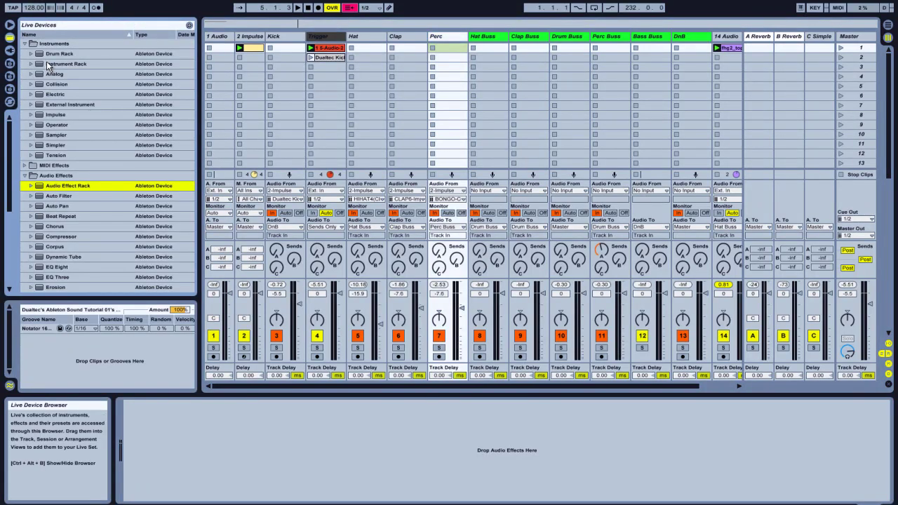
pyautogui.click(441, 42)
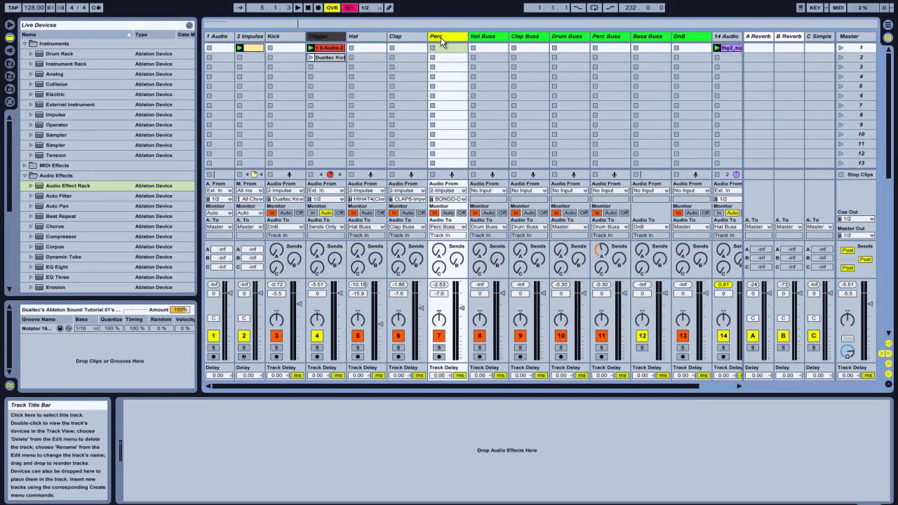
pyautogui.hotkey('ctrl', 'shift', 't')
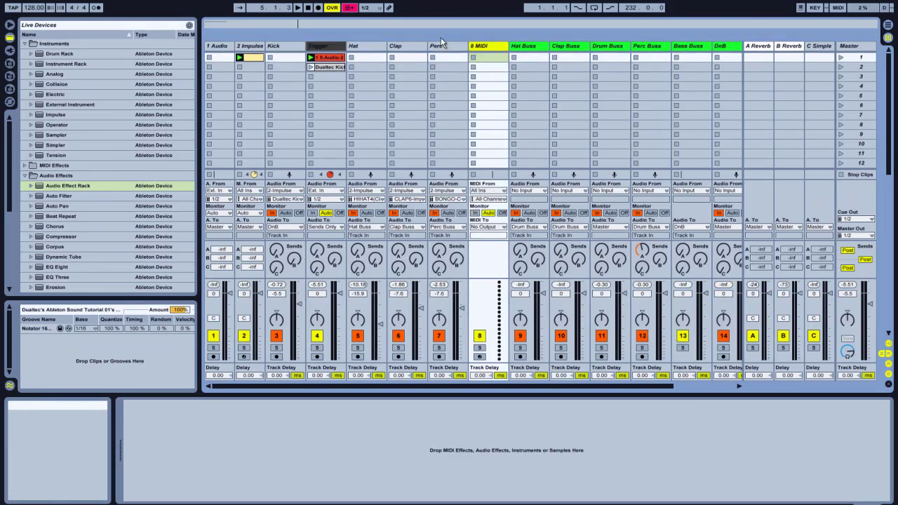
# Step: Load the Ride-909 preset from the Drum Rack's cymbal presets onto the new MIDI track
pyautogui.click(31, 54)
pyautogui.click(39, 64)
pyautogui.click(38, 65)
pyautogui.moveTo(8, 142); pyautogui.dragTo(13, 225)
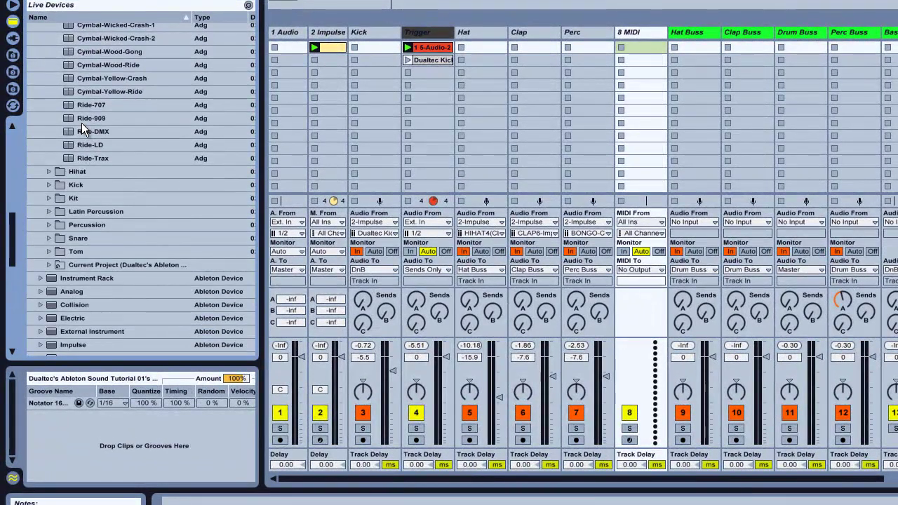
pyautogui.moveTo(82, 120); pyautogui.dragTo(637, 50)
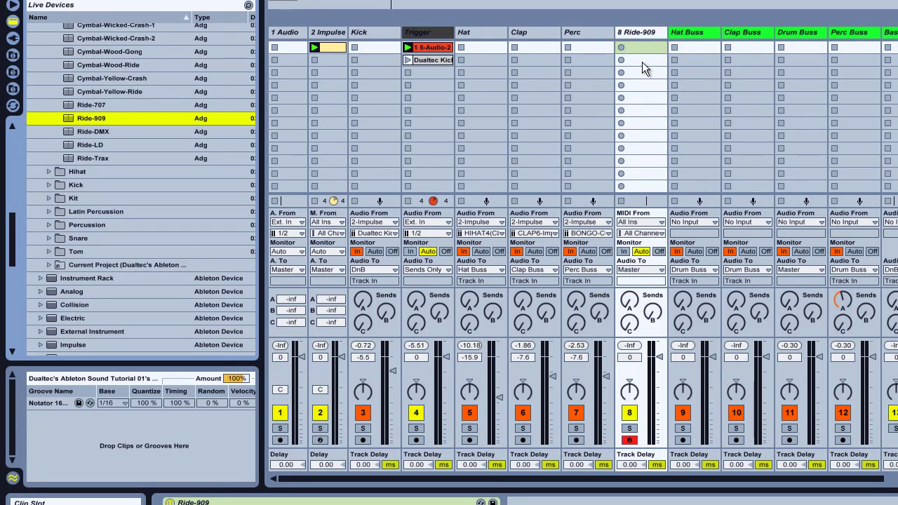
# Step: Create a one-bar clip in the ride track's first slot with a Ride-909 note on every eighth note
pyautogui.click(643, 49)
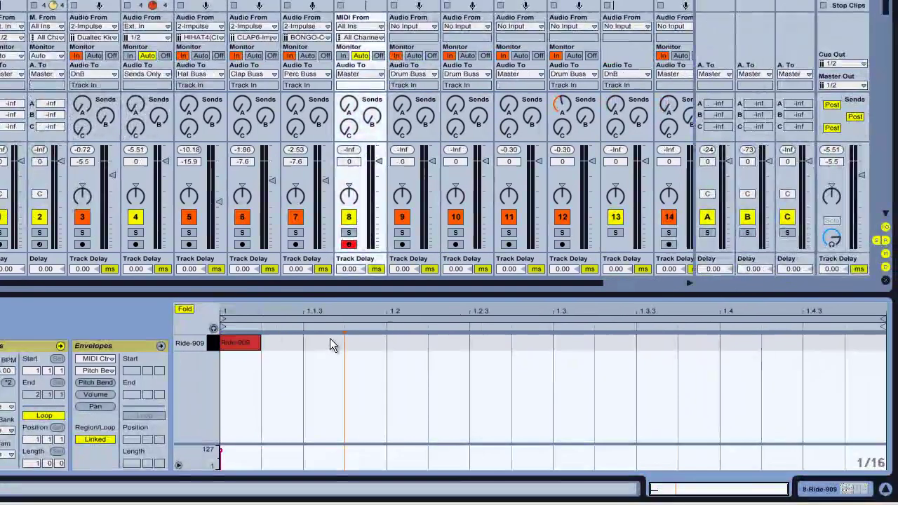
pyautogui.doubleClick(609, 501)
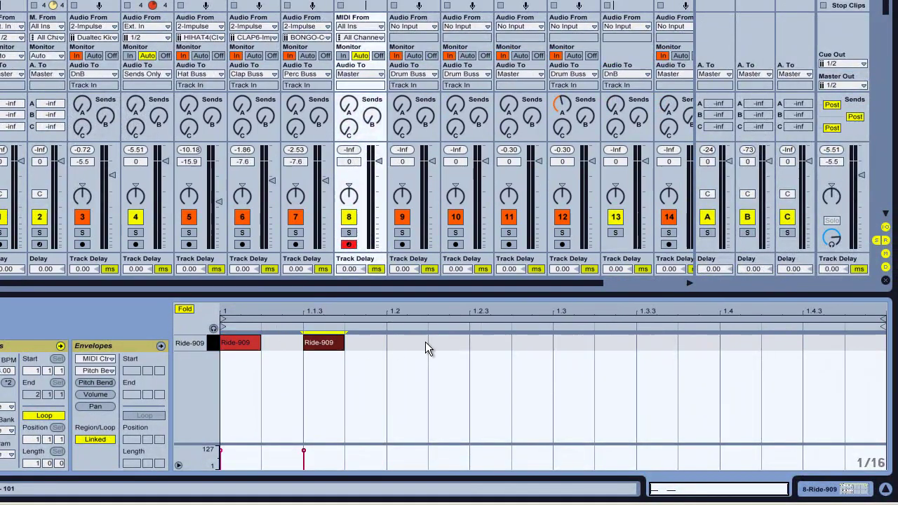
pyautogui.doubleClick(495, 342)
pyautogui.doubleClick(568, 344)
pyautogui.doubleClick(649, 343)
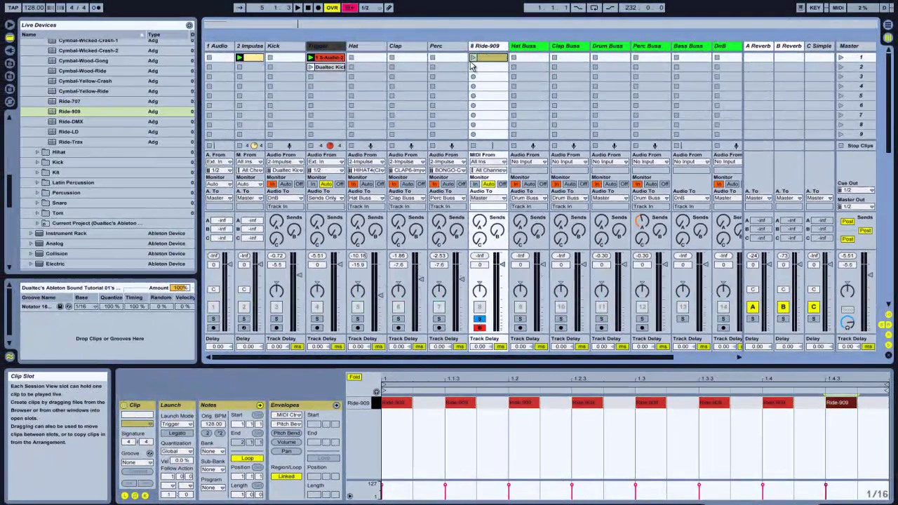
# Step: Audition the soloed ride clip on its own, and again with the Kick soloed by launching the first scene
pyautogui.click(473, 58)
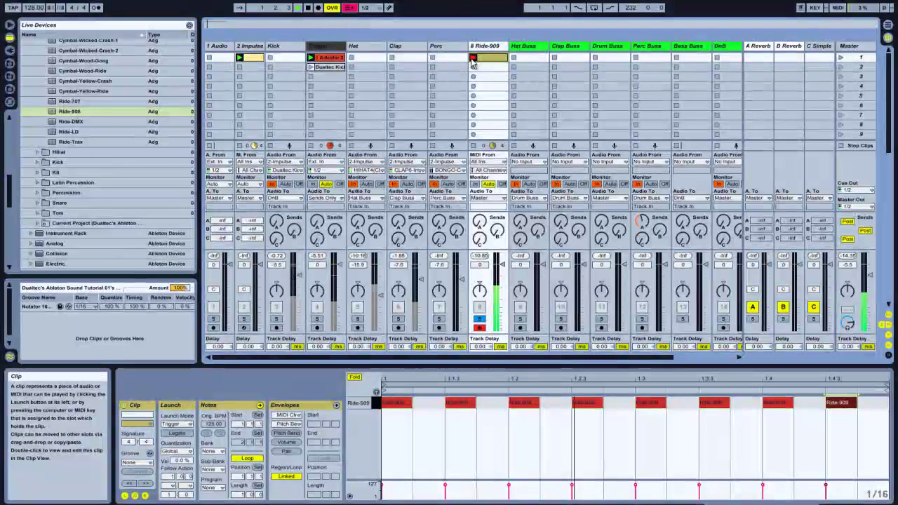
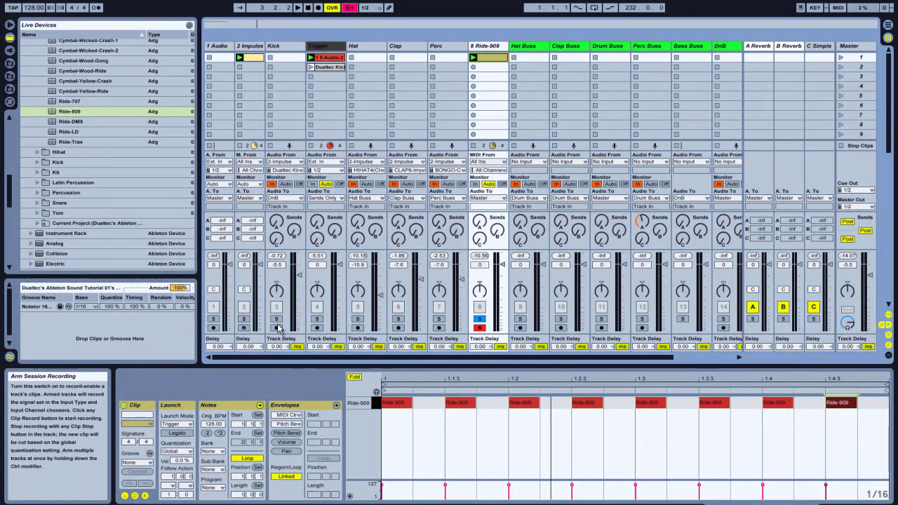
pyautogui.click(277, 320)
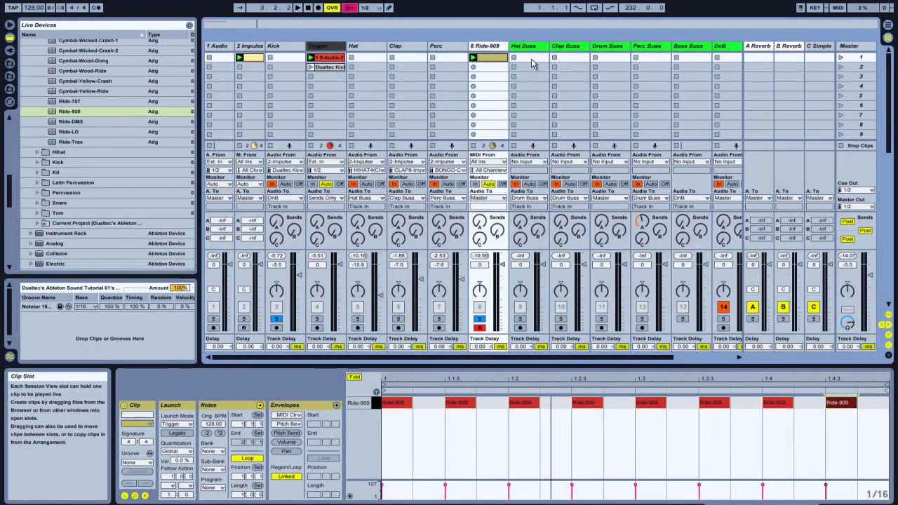
pyautogui.click(836, 59)
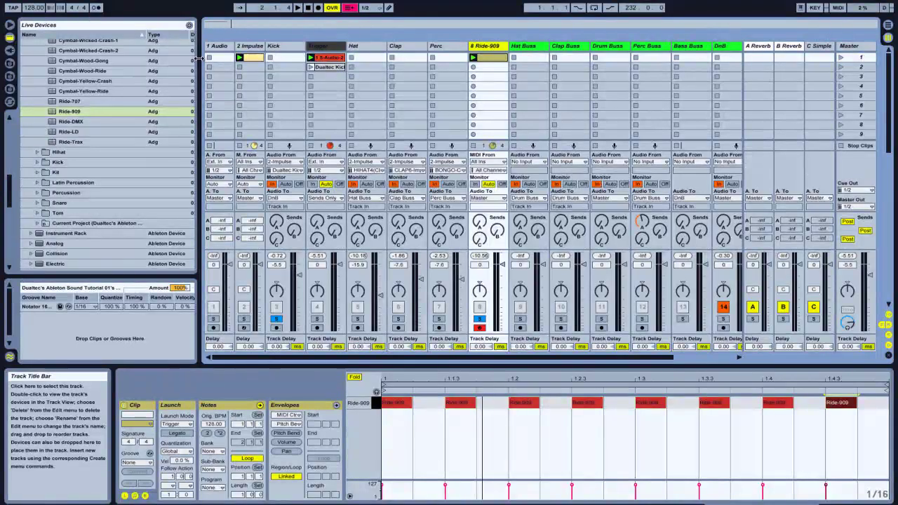
# Step: Add an Audio Effect Rack from the audio effects to the Ride-909 track
pyautogui.click(10, 41)
pyautogui.click(23, 64)
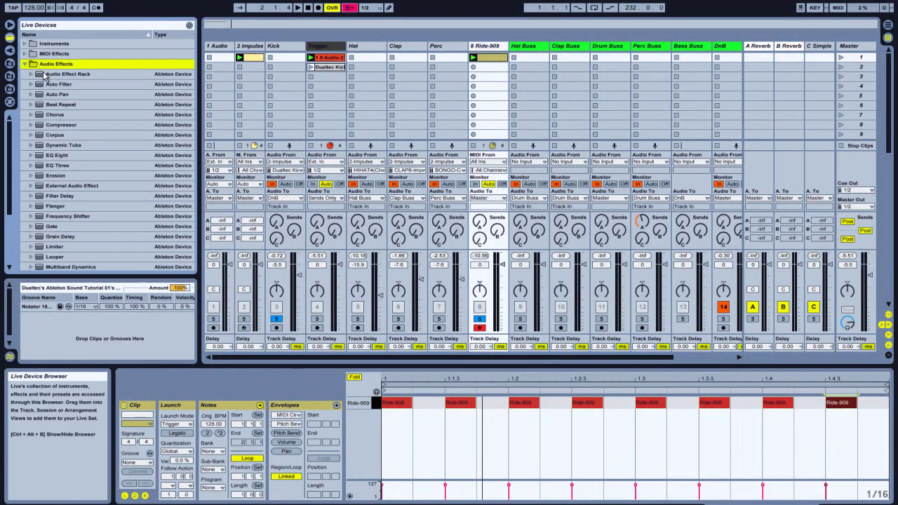
pyautogui.click(50, 75)
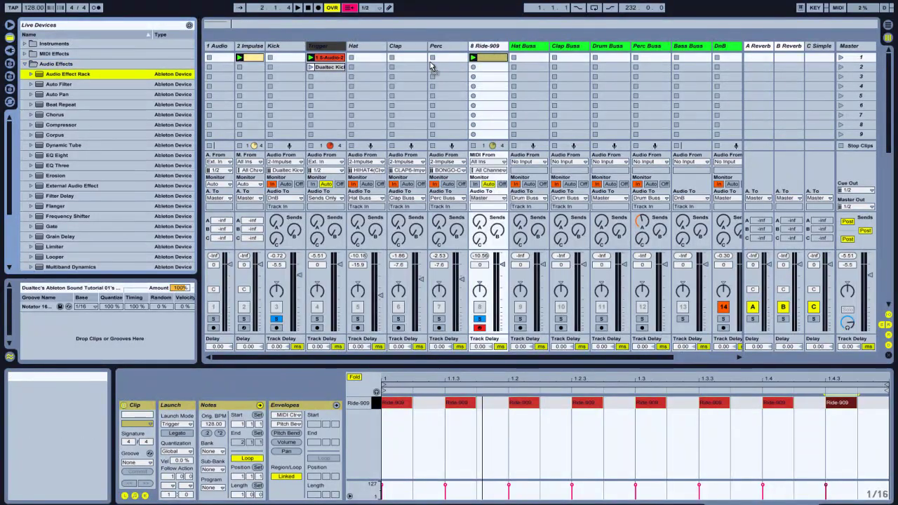
pyautogui.click(483, 48)
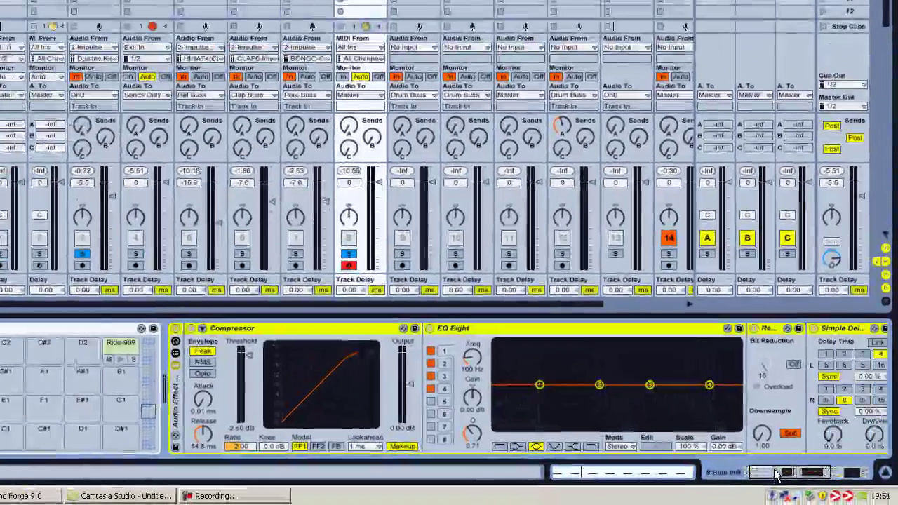
# Step: Look through the ride's effect rack and enable its Compressor's sidechain with Trigger as the source
pyautogui.click(842, 504)
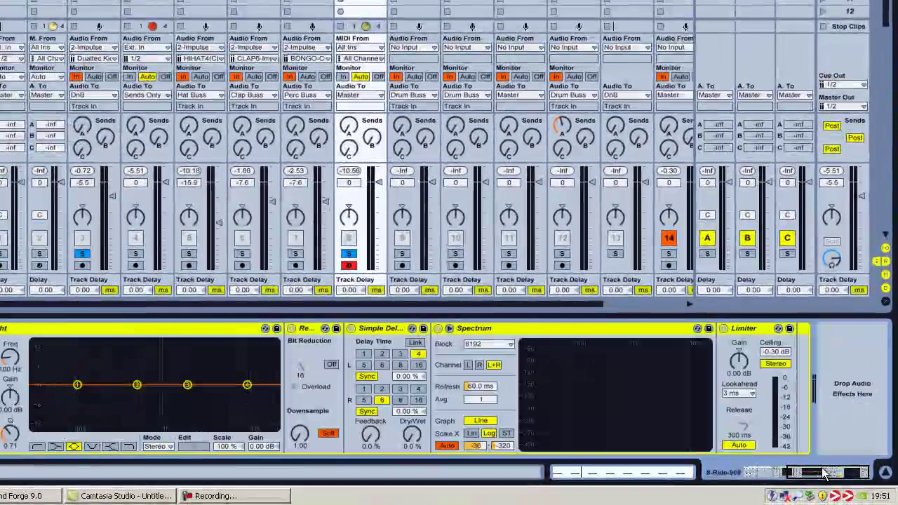
pyautogui.moveTo(825, 473); pyautogui.dragTo(582, 424)
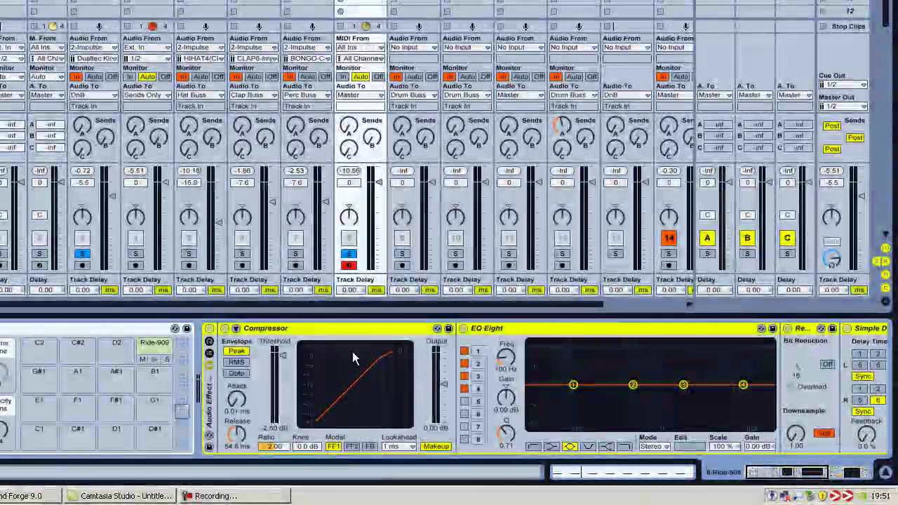
pyautogui.moveTo(800, 478); pyautogui.dragTo(832, 477)
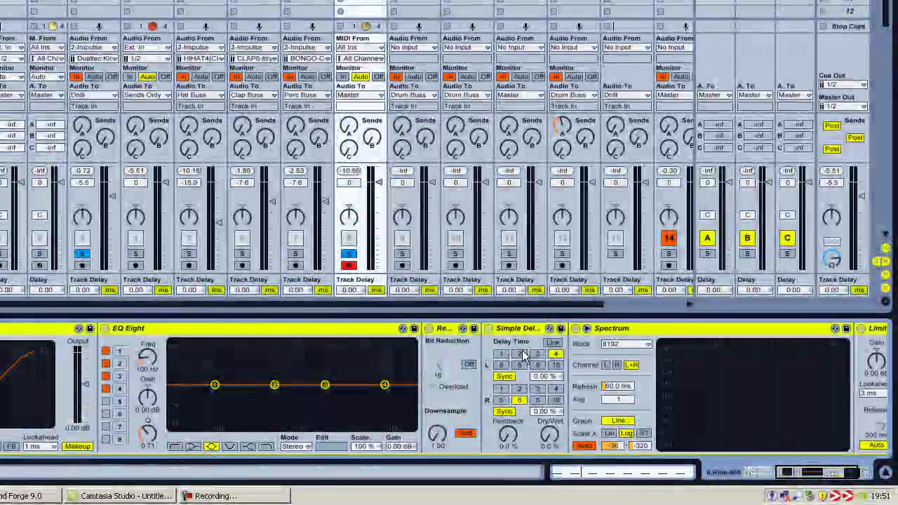
pyautogui.click(800, 473)
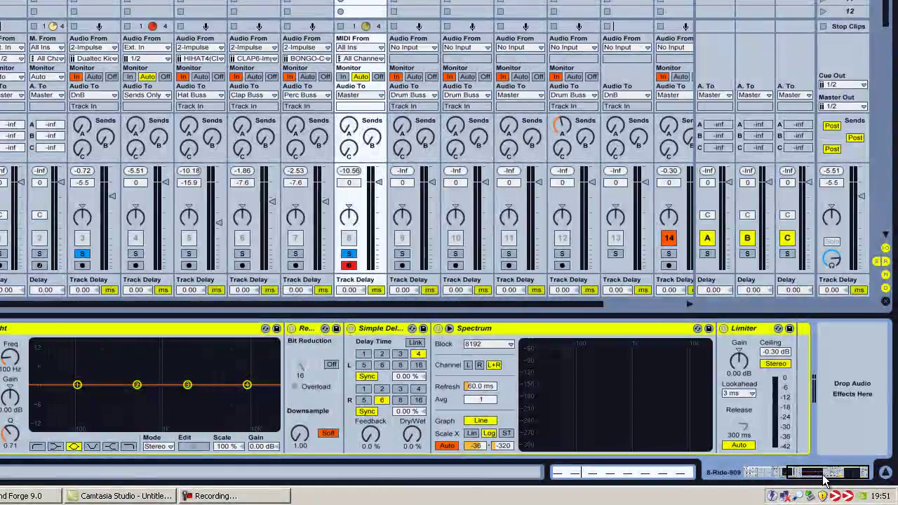
pyautogui.moveTo(807, 472); pyautogui.dragTo(780, 477)
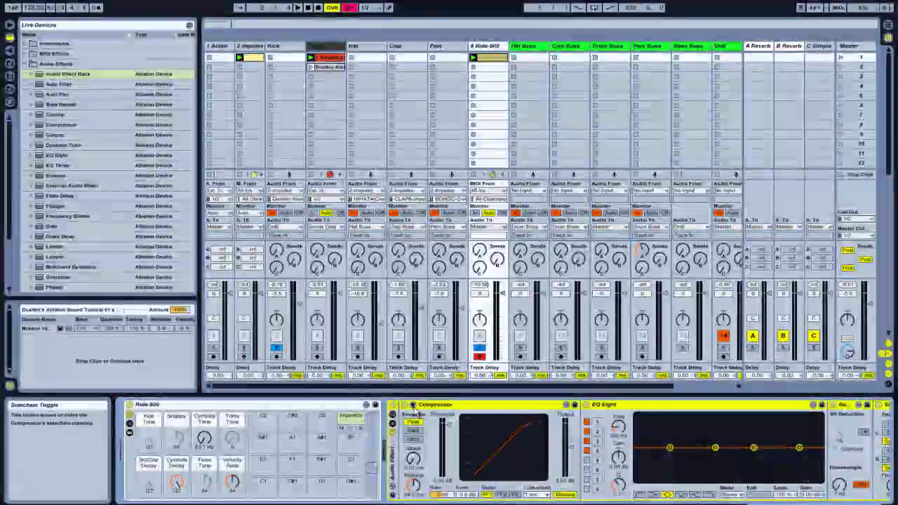
pyautogui.click(414, 406)
pyautogui.click(418, 415)
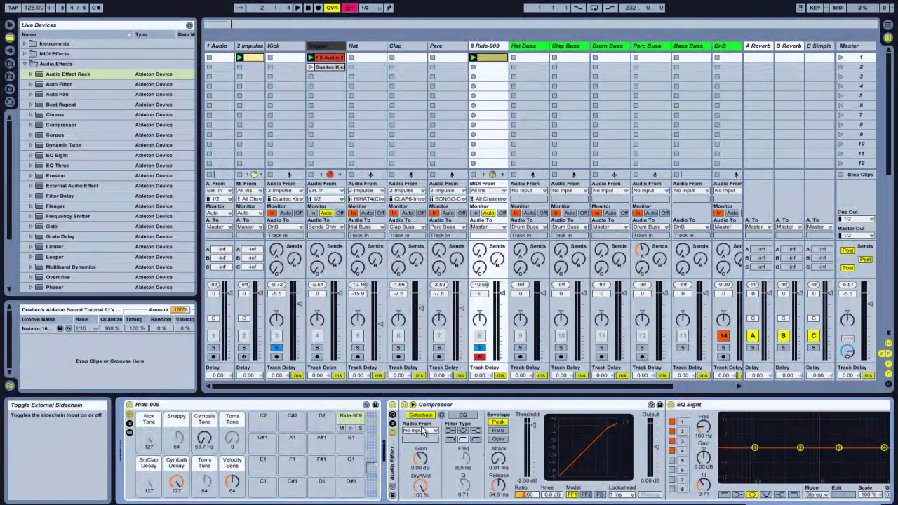
pyautogui.click(423, 432)
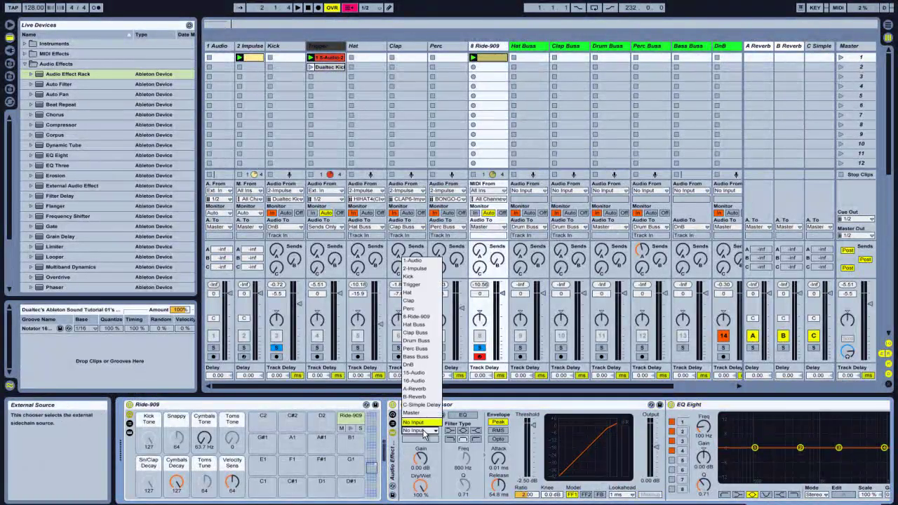
pyautogui.click(424, 285)
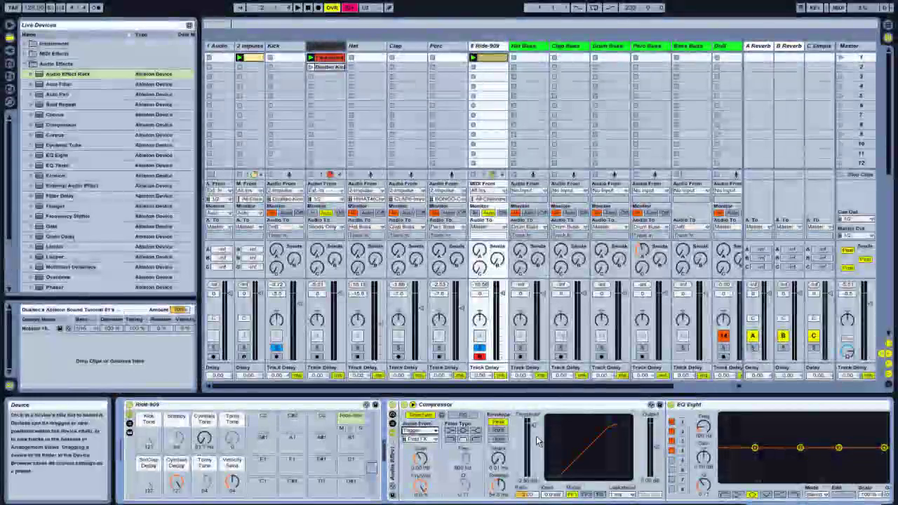
# Step: Unsolo the Kick and, with the ride playing, set its Compressor threshold to -45.0 dB and release to 39.9 ms
pyautogui.click(479, 345)
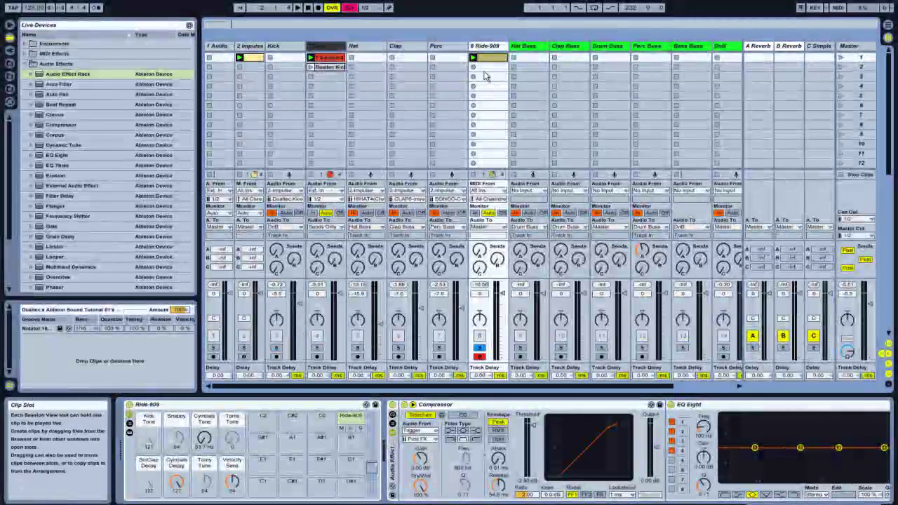
pyautogui.press('space')
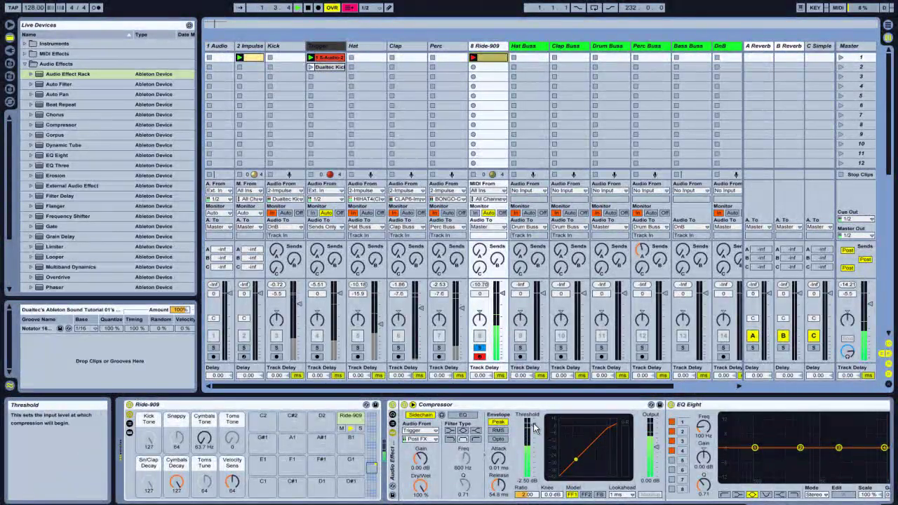
pyautogui.moveTo(533, 428); pyautogui.dragTo(532, 467)
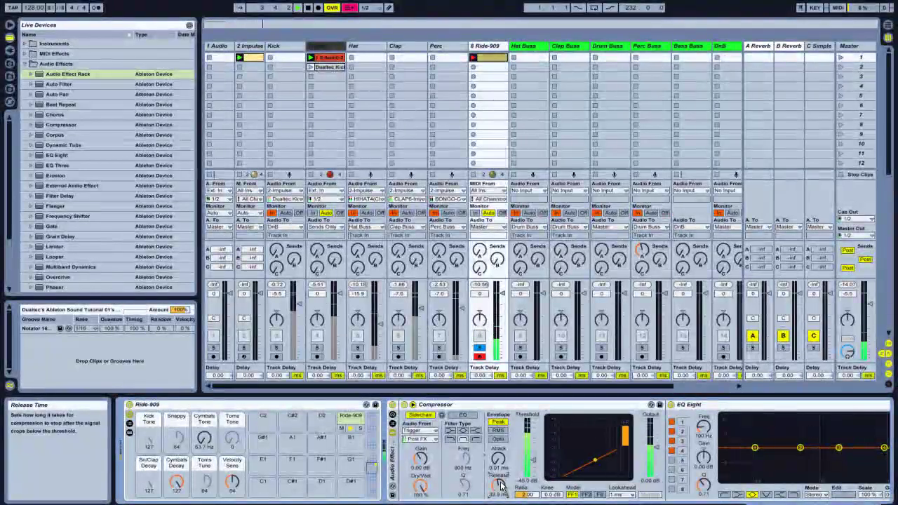
pyautogui.press('space')
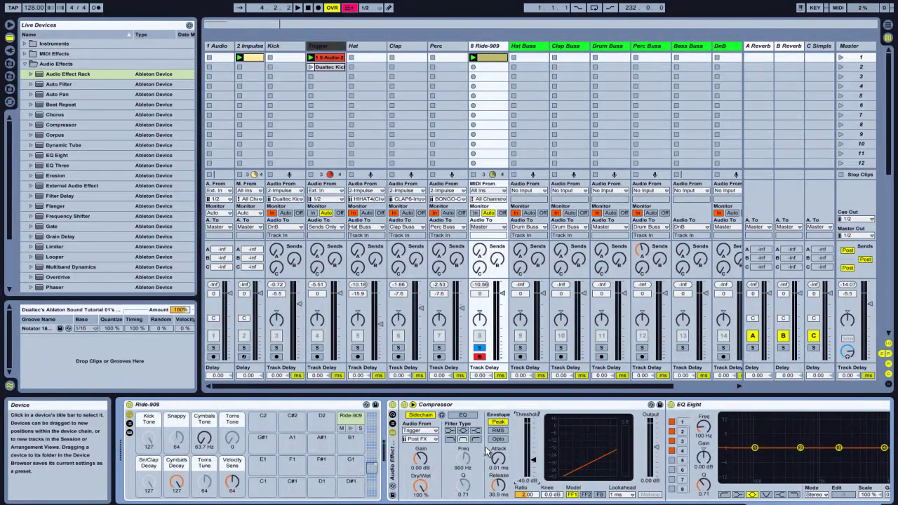
# Step: Audition the ride with the Kick soloed, lower the Compressor threshold to -46.3 dB, and clear the solos
pyautogui.click(276, 348)
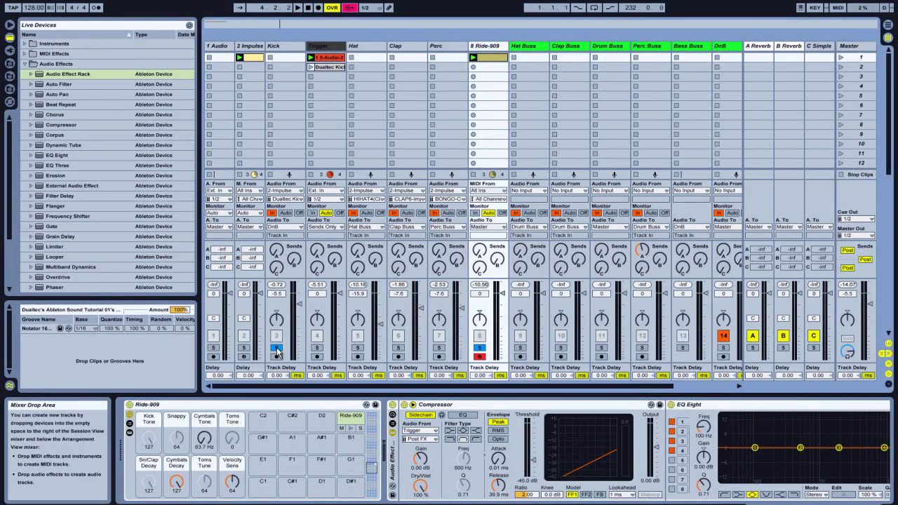
pyautogui.click(842, 58)
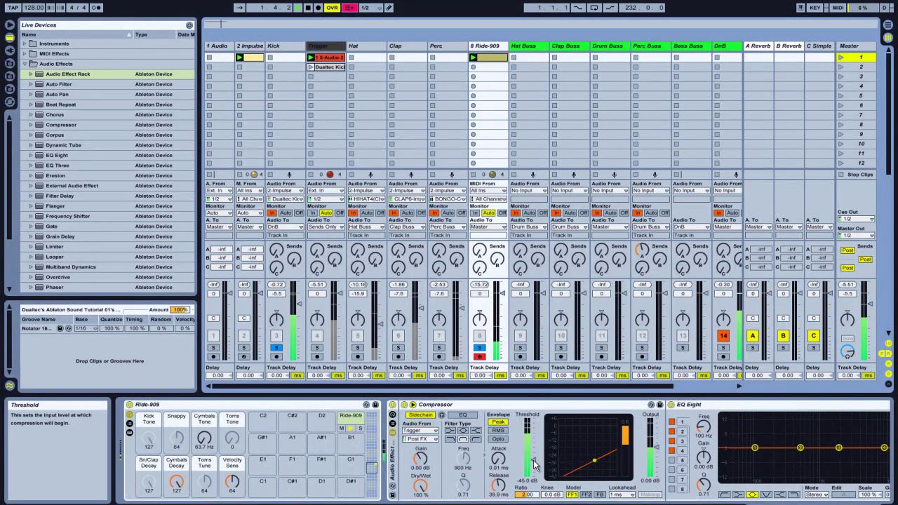
pyautogui.click(533, 464)
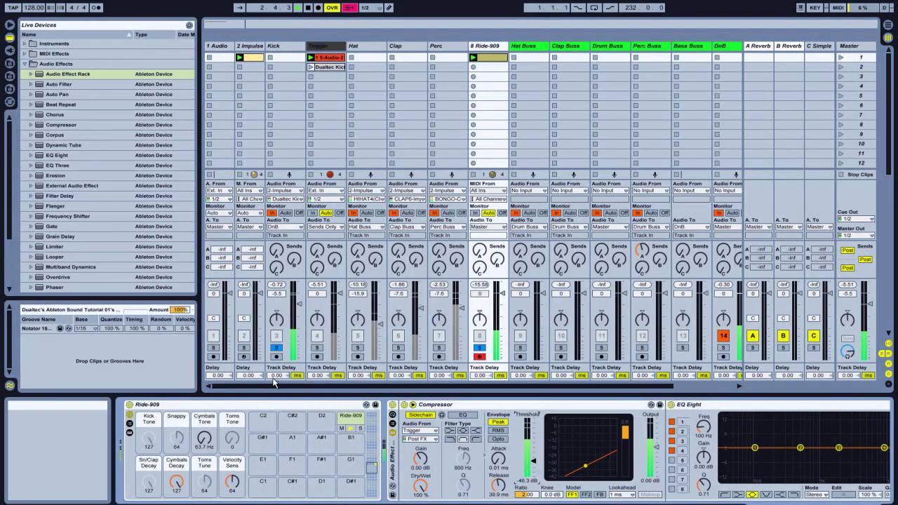
pyautogui.click(276, 349)
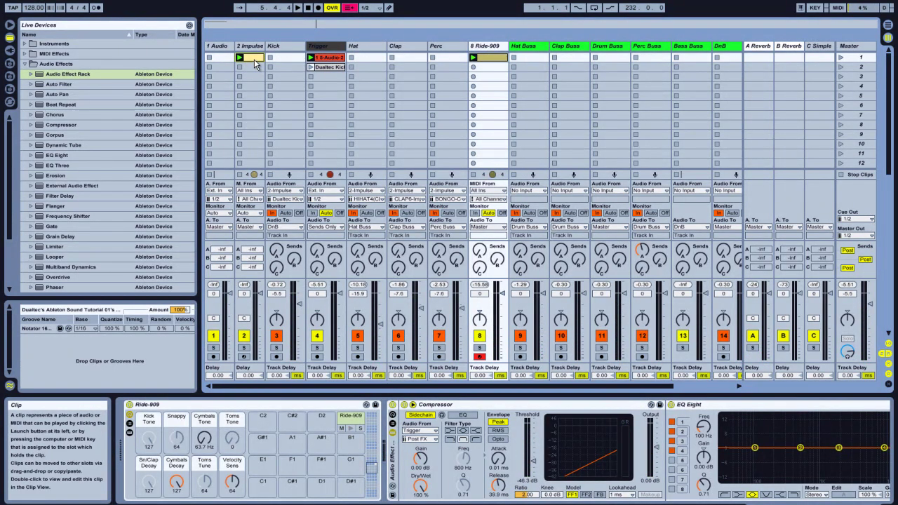
# Step: Move the Impulse clip to the second slot, launch the first scene without it, and stop the Trigger track's clip
pyautogui.moveTo(255, 69); pyautogui.dragTo(255, 68)
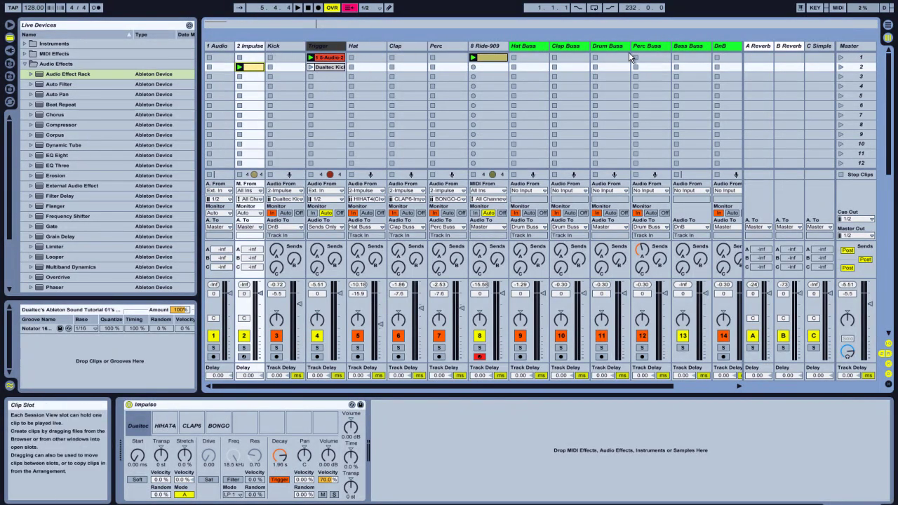
pyautogui.click(841, 58)
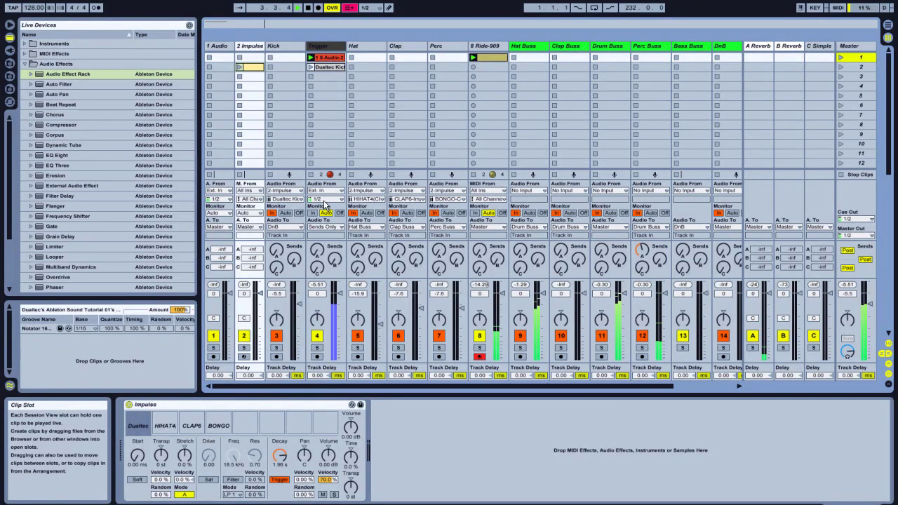
pyautogui.click(311, 174)
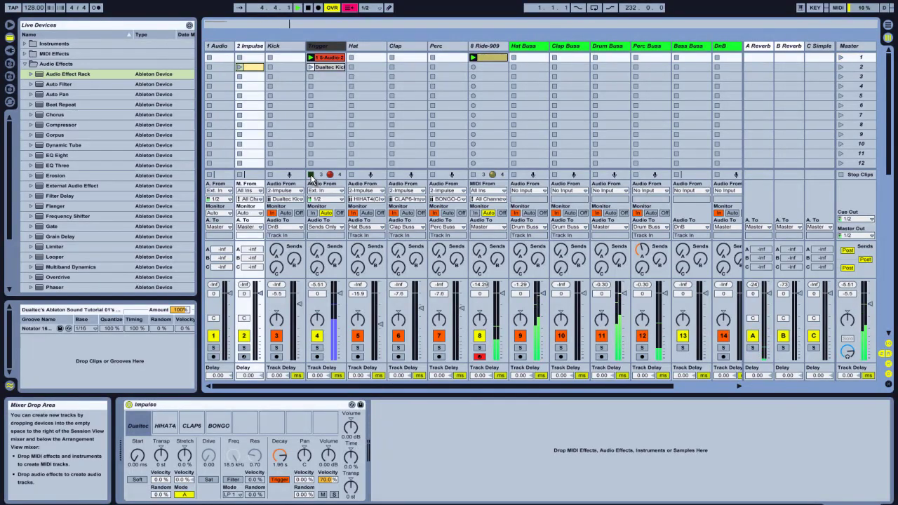
# Step: Copy Trigger's 1 5-Audio-2 clip to bar 1 of its track in the arrangement and extend it to 2.3
pyautogui.click(310, 58)
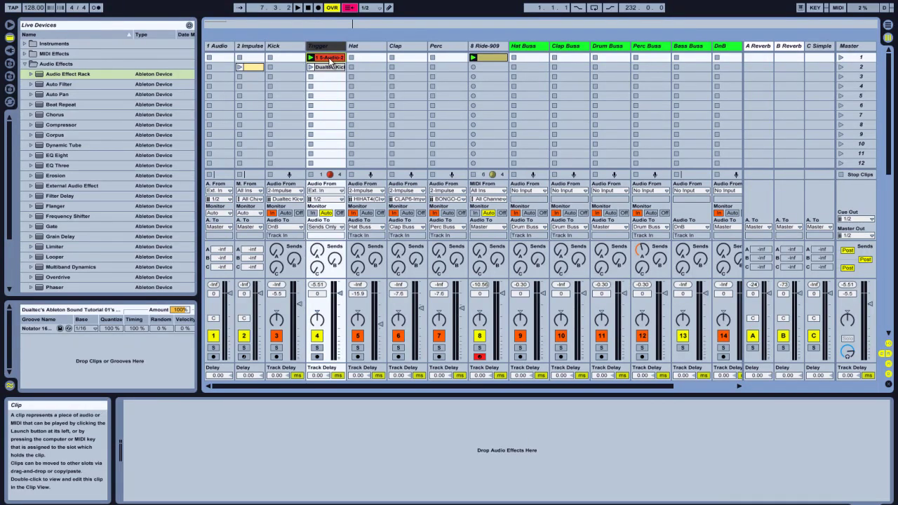
pyautogui.press('Tab')
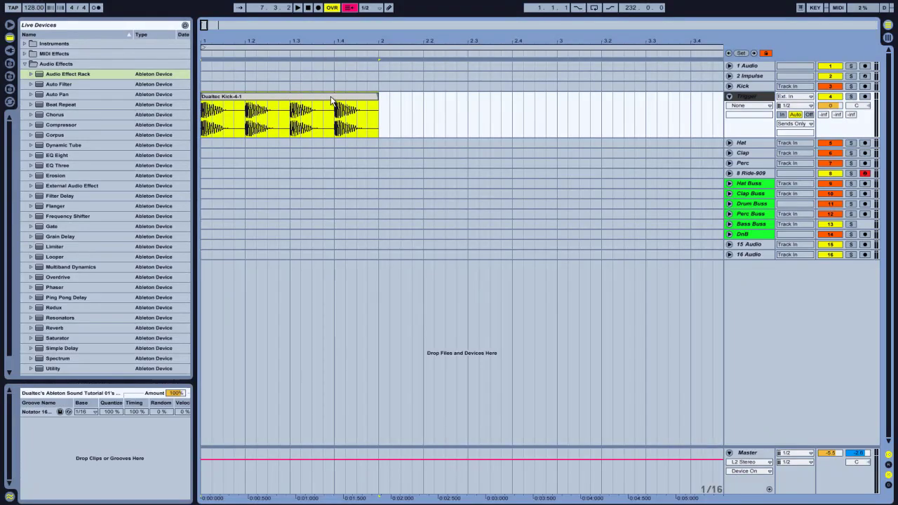
pyautogui.press('Tab')
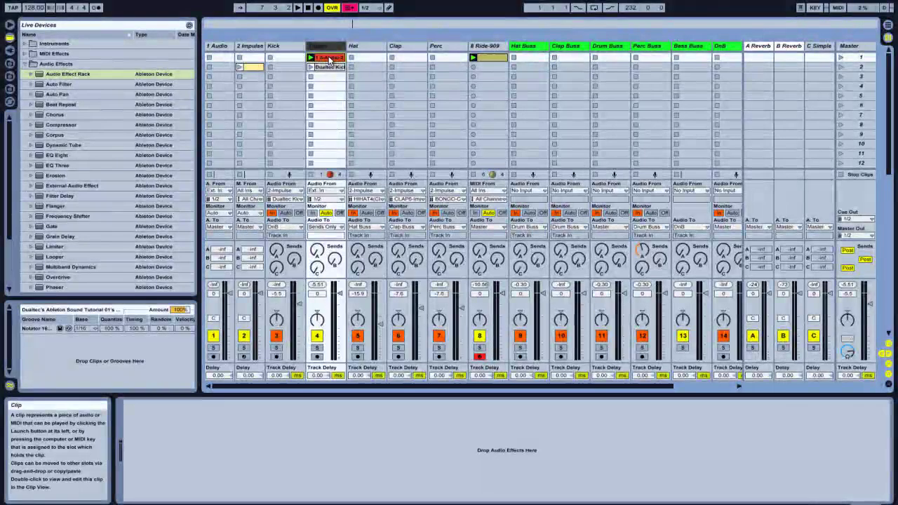
pyautogui.moveTo(328, 61); pyautogui.dragTo(205, 108)
pyautogui.press('Tab')
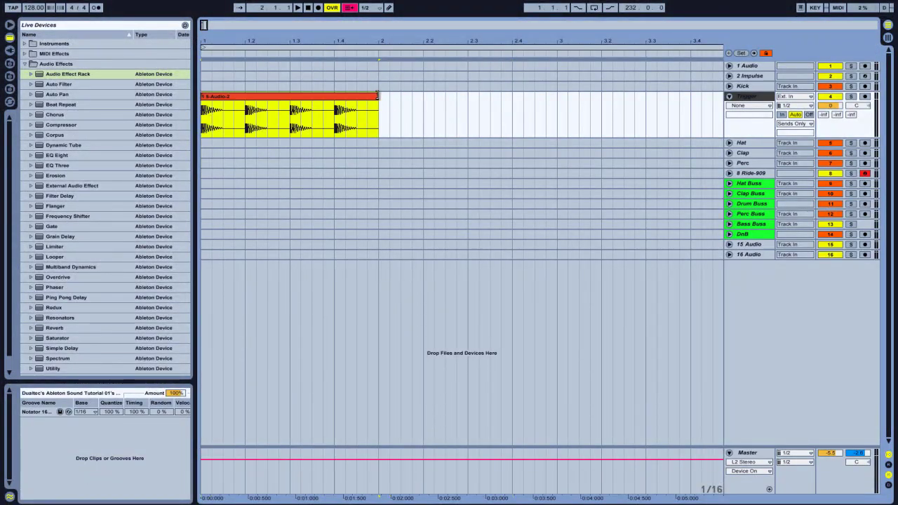
pyautogui.moveTo(378, 96); pyautogui.dragTo(471, 95)
# Step: Copy the Ride-909 clip onto its own track in the arrangement and extend the clip's start back to bar 1
pyautogui.press('Tab')
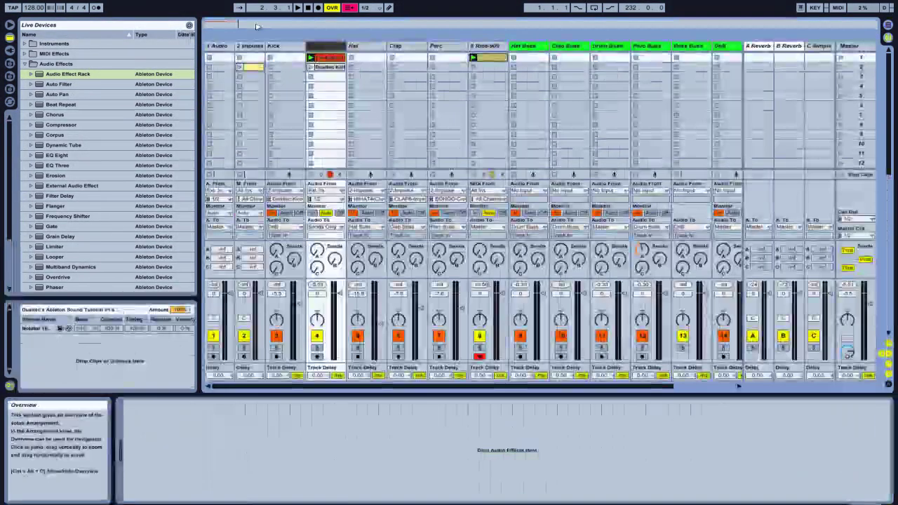
pyautogui.press('Tab')
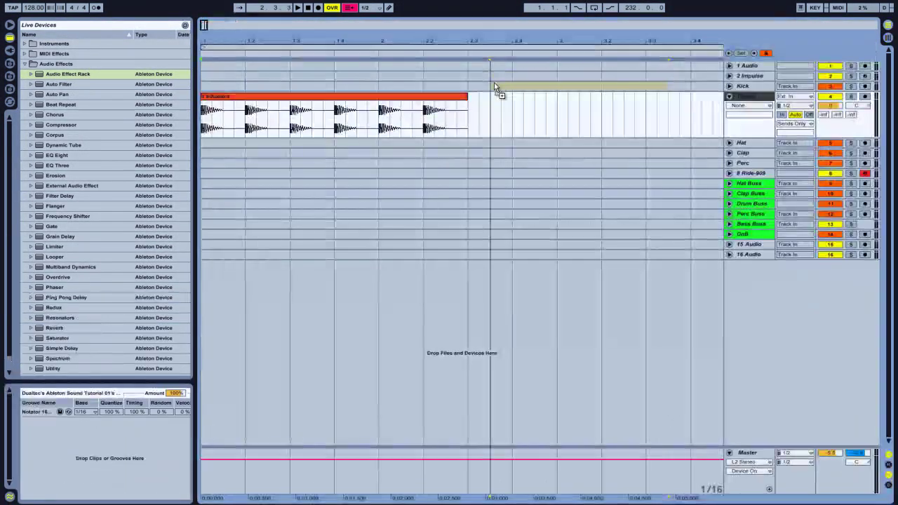
pyautogui.moveTo(495, 87); pyautogui.dragTo(465, 168)
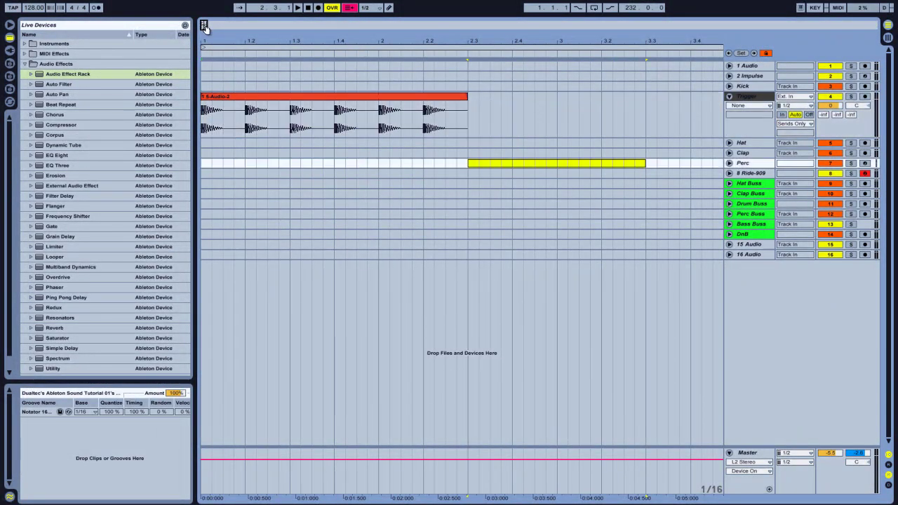
pyautogui.moveTo(204, 28); pyautogui.dragTo(273, 82)
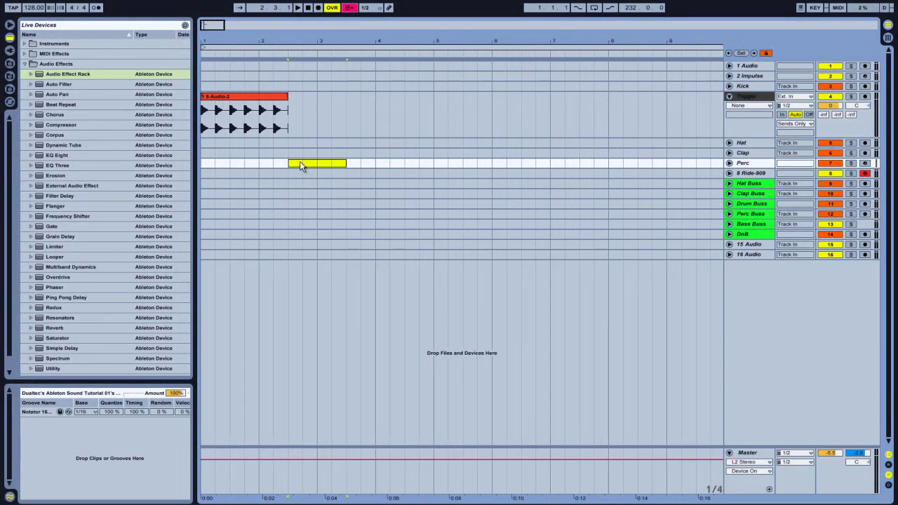
pyautogui.moveTo(300, 166); pyautogui.dragTo(330, 176)
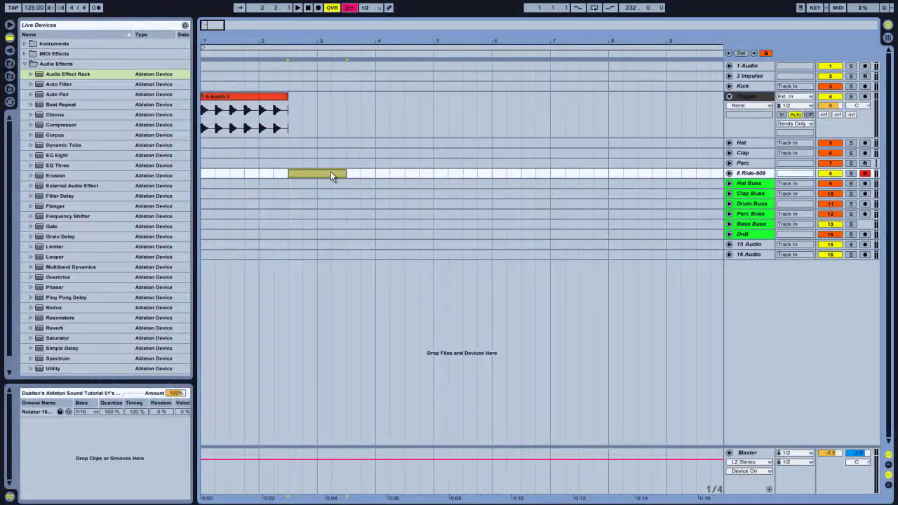
pyautogui.click(730, 174)
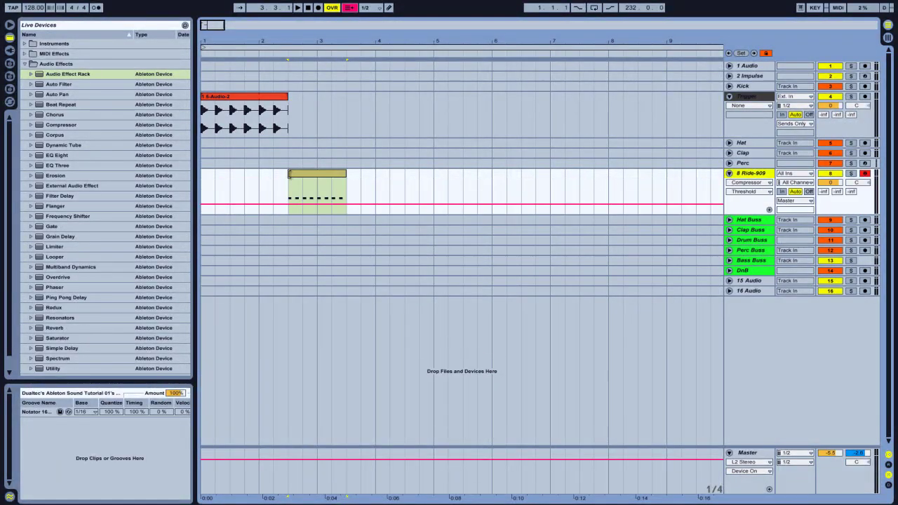
pyautogui.moveTo(288, 174); pyautogui.dragTo(201, 176)
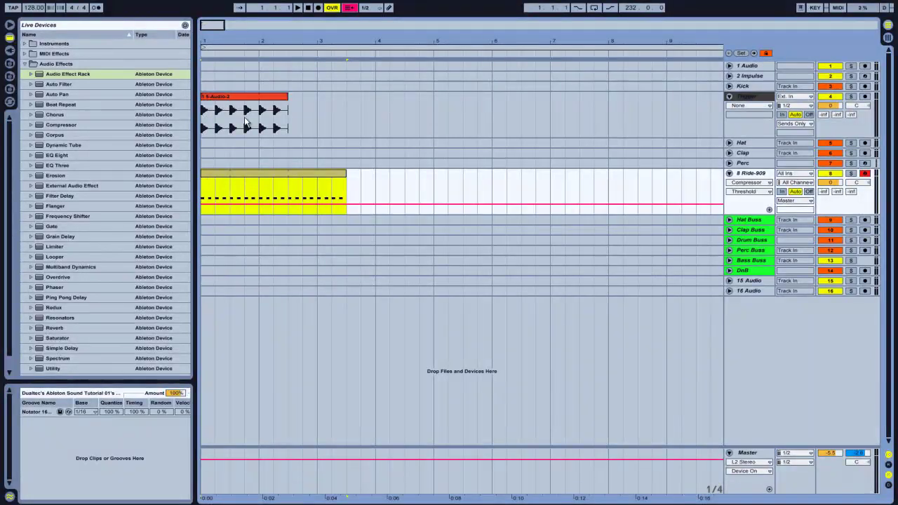
# Step: Shorten the Trigger arrangement clip to one bar and play the arrangement from the start instead of the session clips
pyautogui.moveTo(285, 96); pyautogui.dragTo(263, 98)
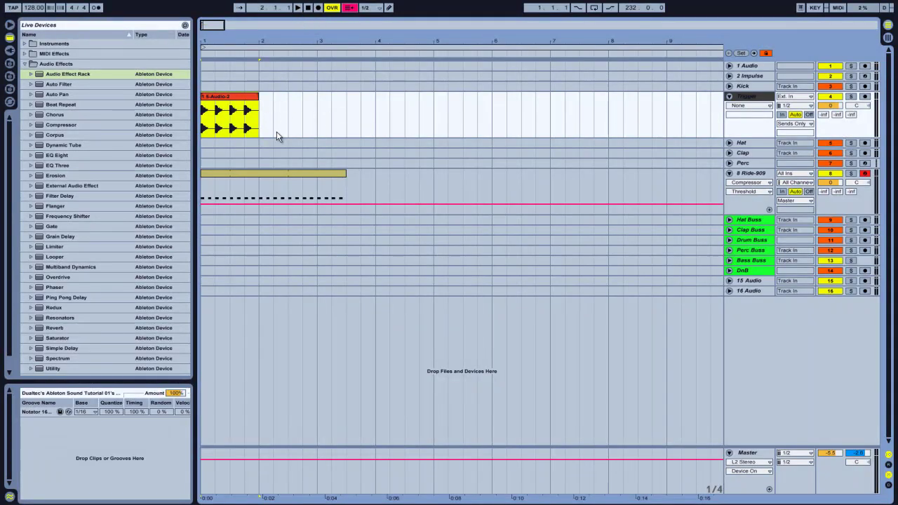
pyautogui.click(307, 9)
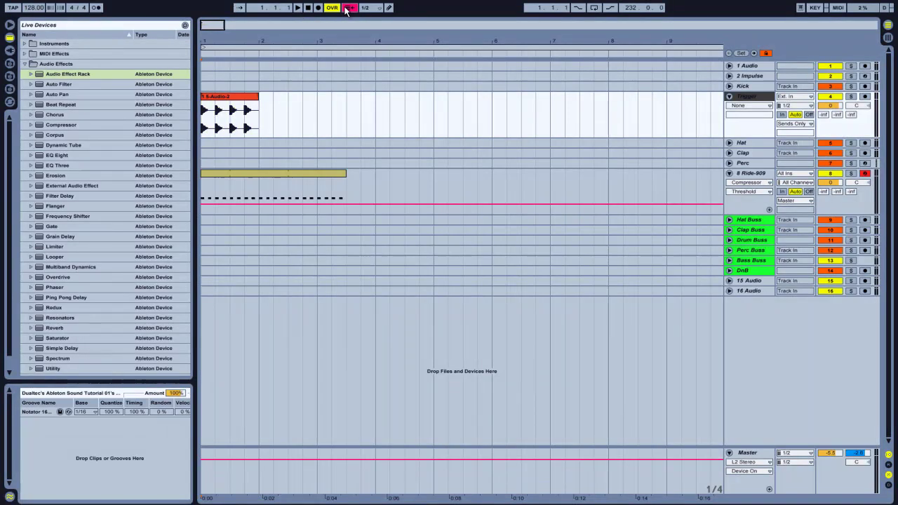
pyautogui.click(299, 7)
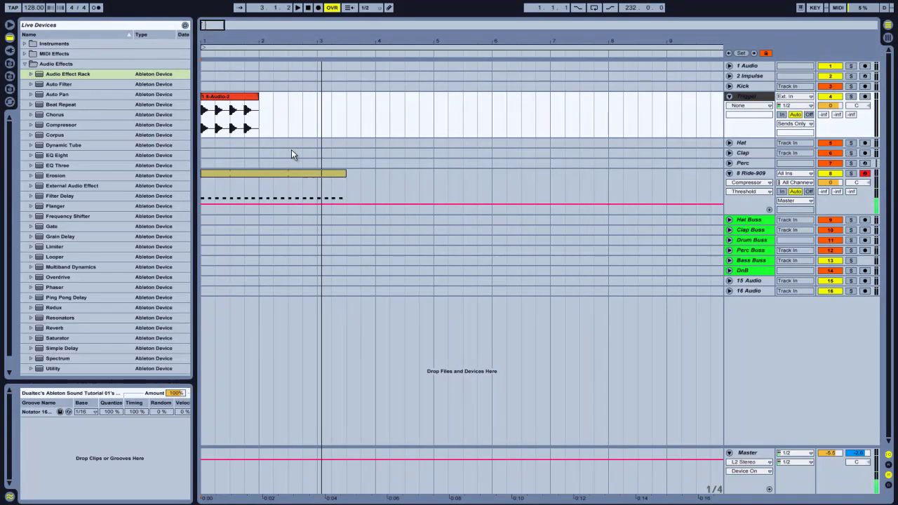
# Step: Copy the one-bar Trigger clip to bar 3, audition the ride against it, and stop playback
pyautogui.click(240, 99)
pyautogui.moveTo(240, 100); pyautogui.dragTo(349, 100)
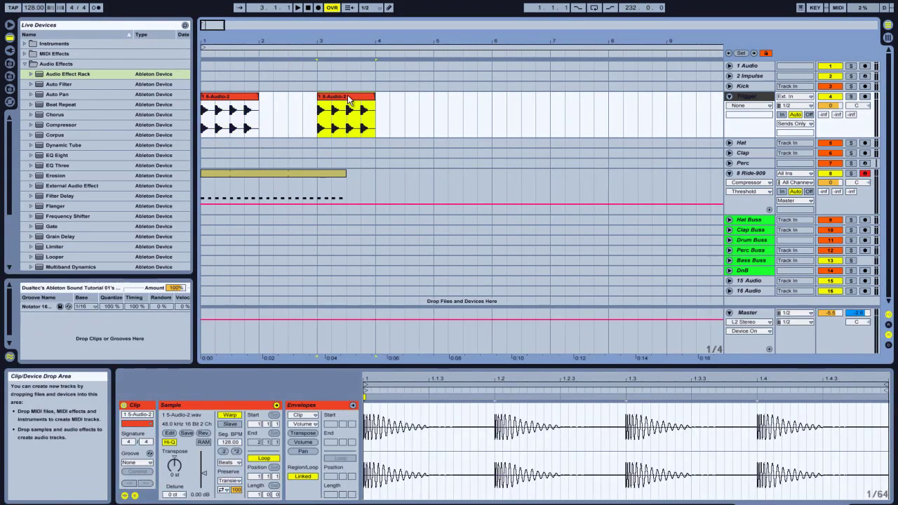
pyautogui.click(290, 56)
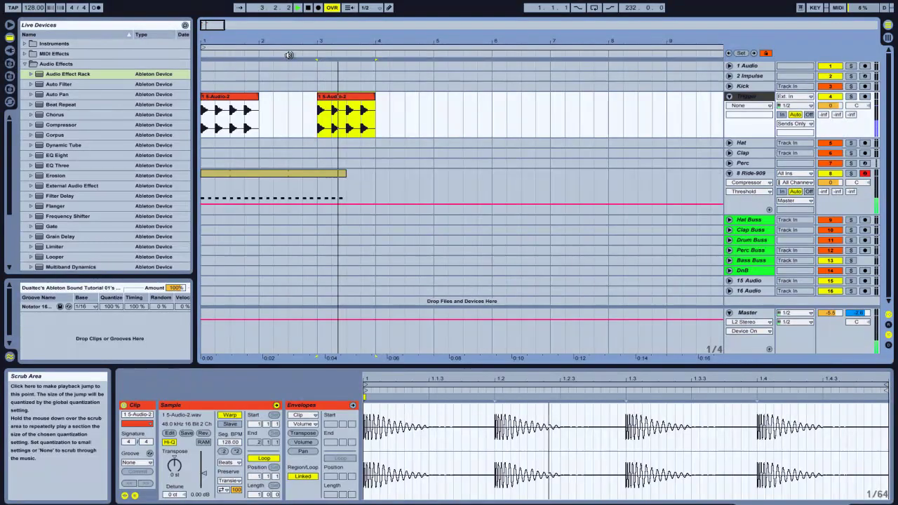
pyautogui.press('space')
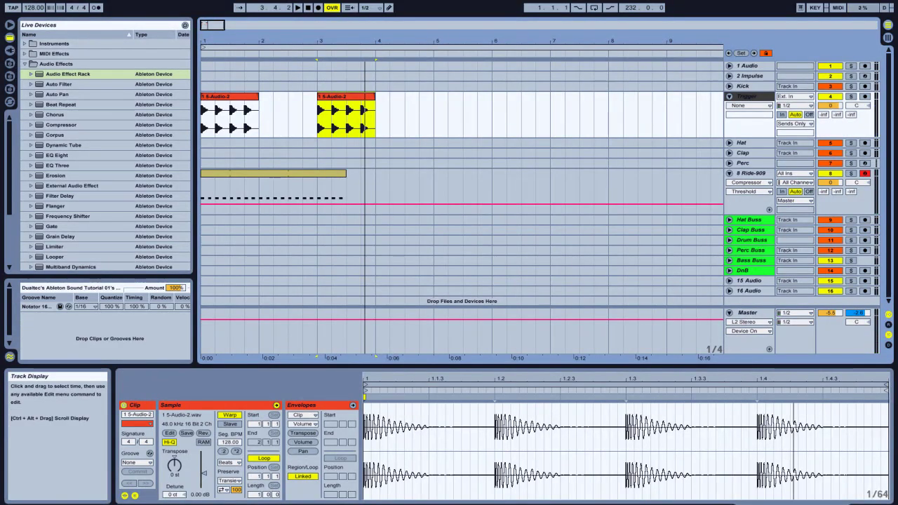
# Step: Extend the first Trigger arrangement clip over the copy so it runs continuously to bar 5
pyautogui.moveTo(225, 89); pyautogui.dragTo(224, 53)
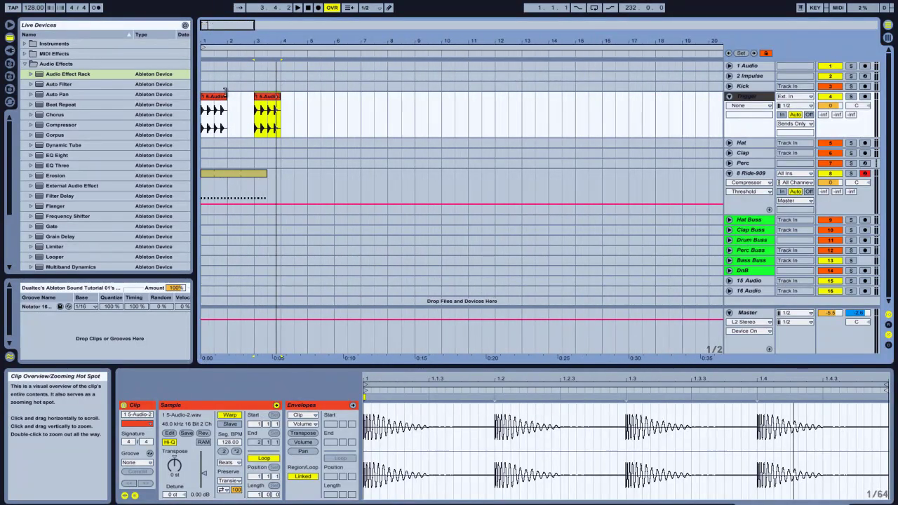
pyautogui.moveTo(226, 93); pyautogui.dragTo(335, 97)
pyautogui.moveTo(474, 100); pyautogui.dragTo(303, 106)
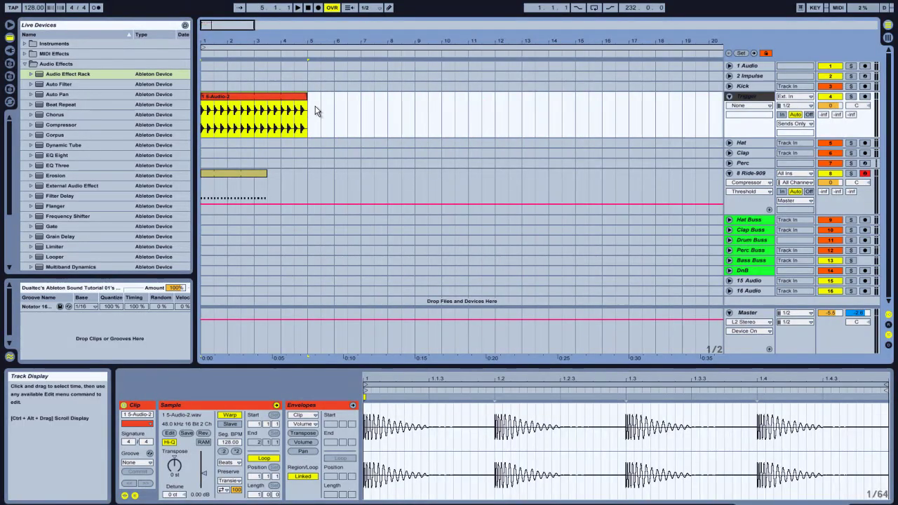
# Step: Compare the Trigger clip in Session and Arrangement views, and reduce its arrangement version to a single bar
pyautogui.press('Tab')
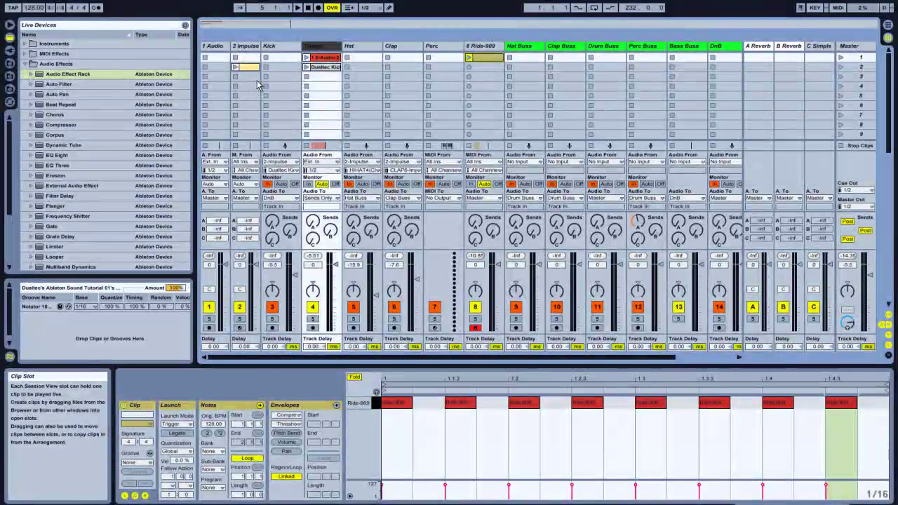
pyautogui.click(323, 59)
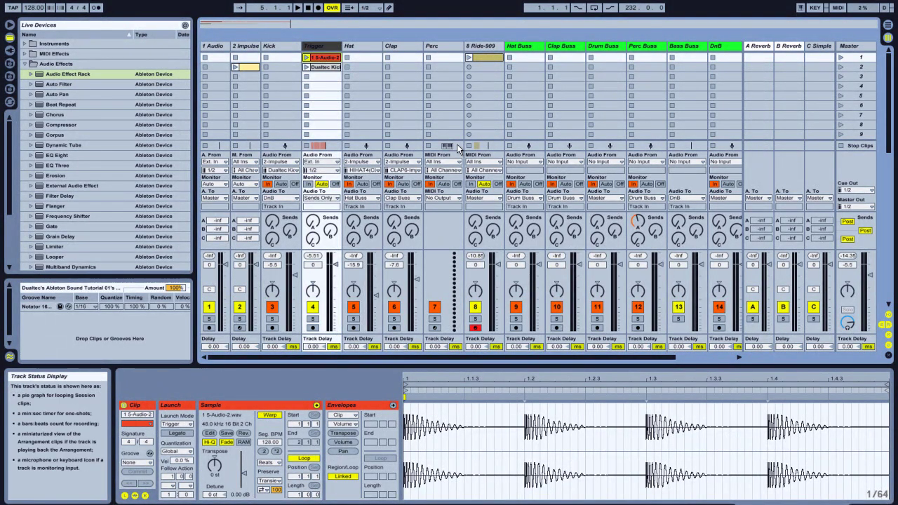
pyautogui.press('Tab')
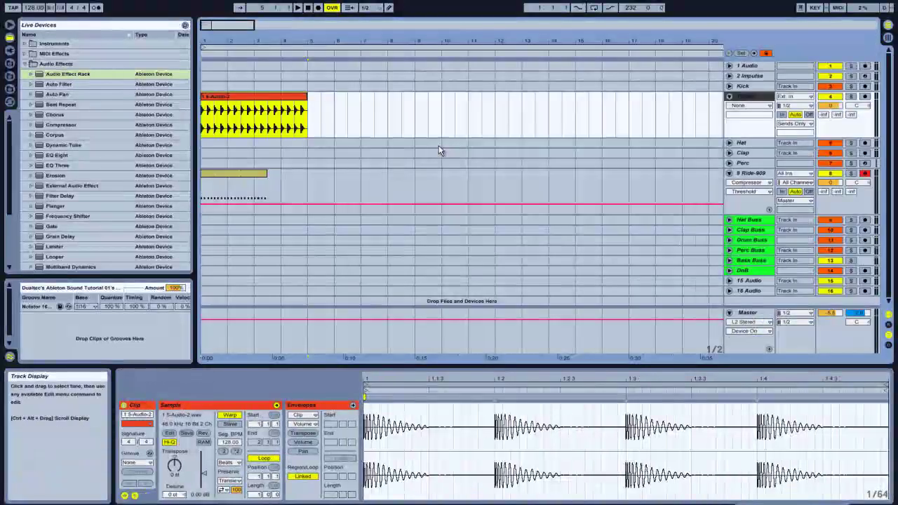
pyautogui.press('Tab')
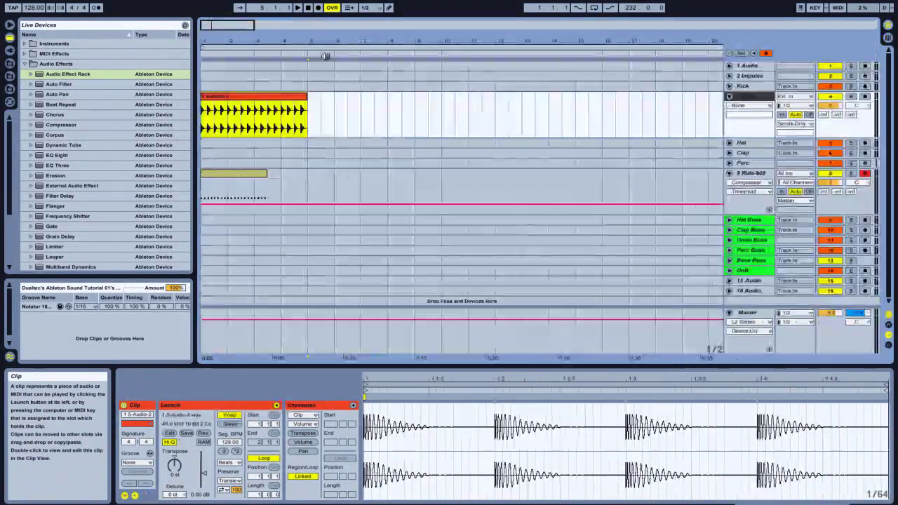
pyautogui.press('Tab')
pyautogui.press('Tab')
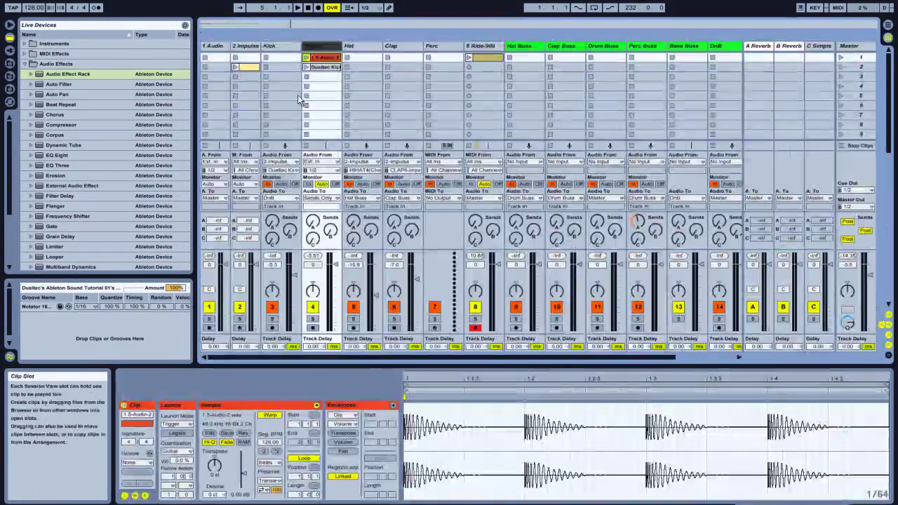
pyautogui.moveTo(298, 95); pyautogui.dragTo(210, 93)
pyautogui.press('Tab')
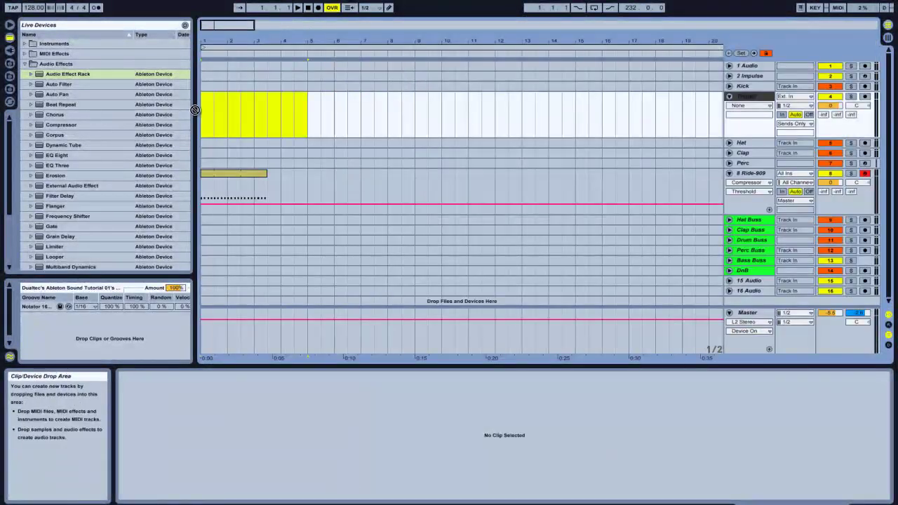
pyautogui.moveTo(228, 26); pyautogui.dragTo(201, 26)
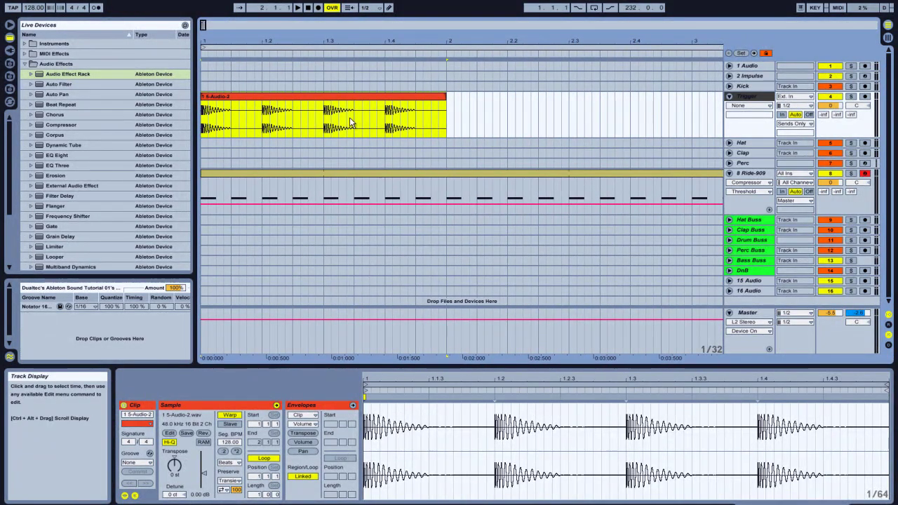
# Step: Copy a kick hit to 1.3.3 within the Trigger arrangement clip and select all the resulting pieces
pyautogui.moveTo(354, 123); pyautogui.dragTo(365, 107)
pyautogui.moveTo(451, 121); pyautogui.dragTo(202, 120)
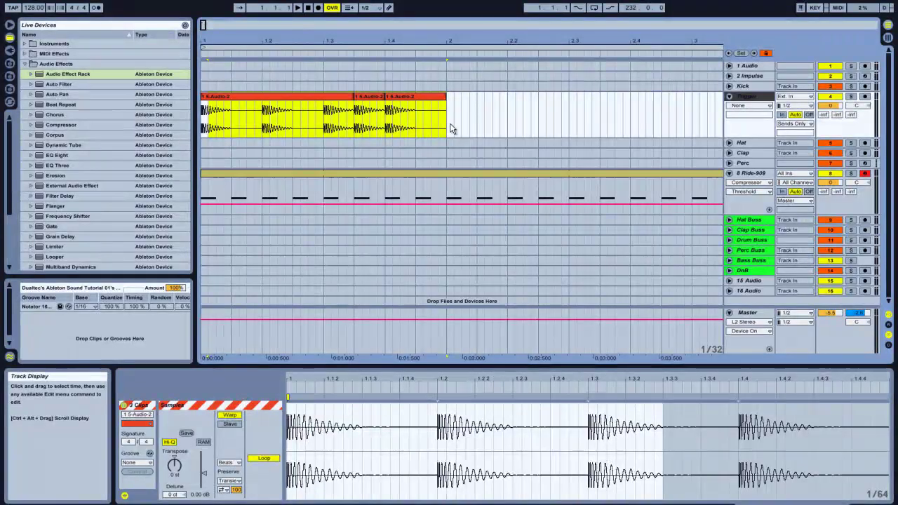
# Step: Try to bring the three separate Trigger pieces into the track's session slots
pyautogui.moveTo(451, 125); pyautogui.dragTo(319, 62)
pyautogui.press('Tab')
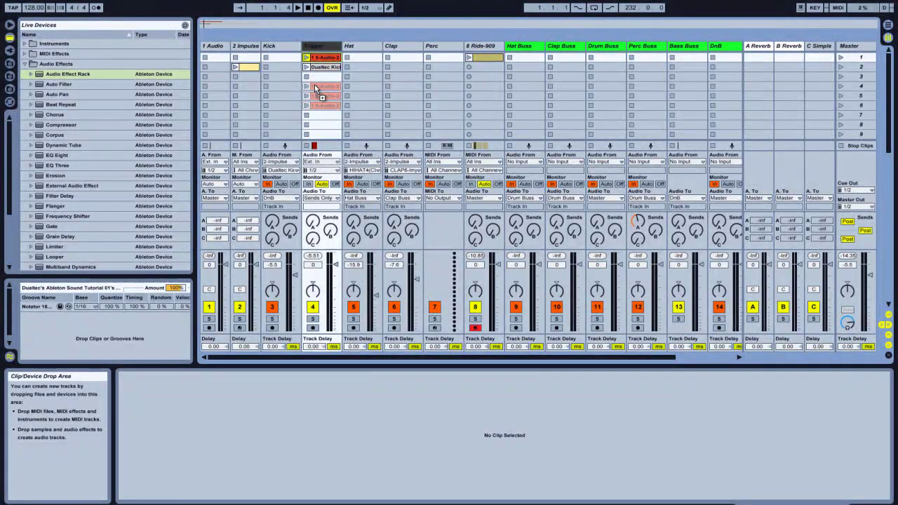
pyautogui.press('Tab')
pyautogui.moveTo(315, 79); pyautogui.dragTo(210, 101)
# Step: Consolidate the selected Trigger pieces into one clip and place it in the track's first session slot
pyautogui.rightClick(211, 96)
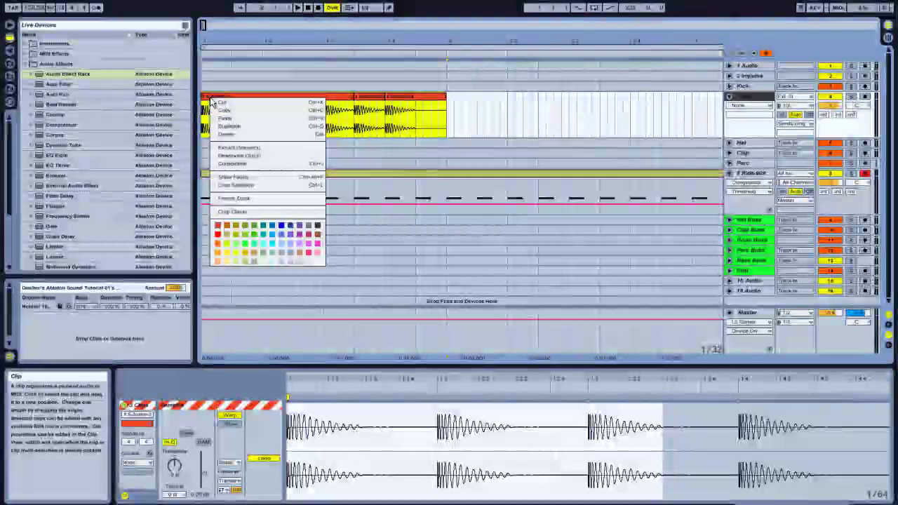
pyautogui.click(242, 162)
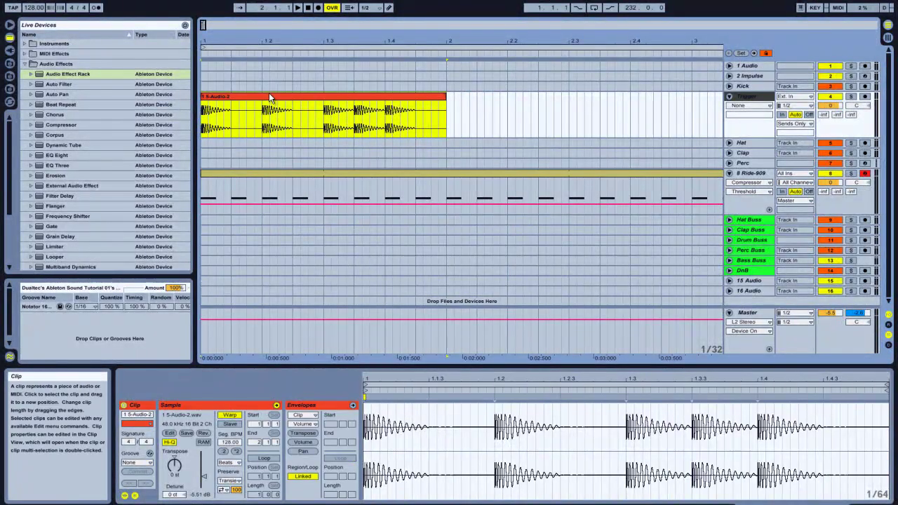
pyautogui.moveTo(269, 93); pyautogui.dragTo(332, 60)
pyautogui.press('Tab')
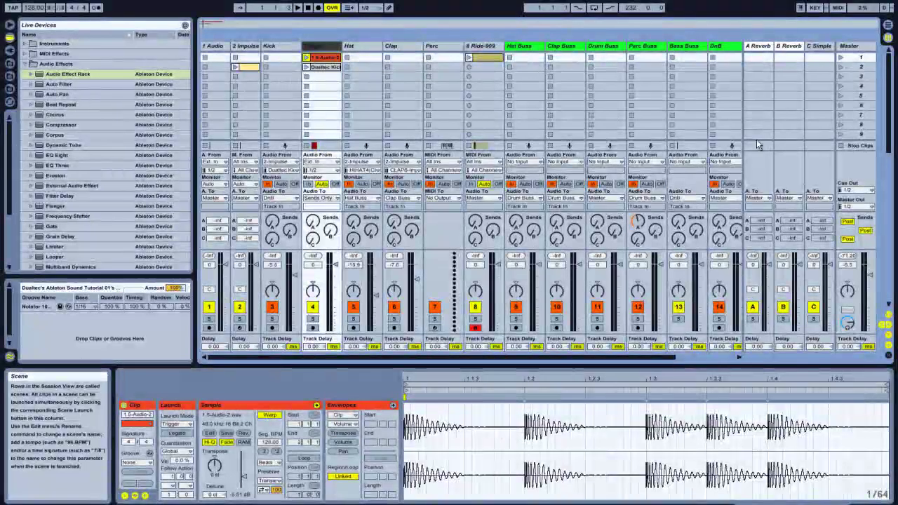
# Step: Solo the Ride-909 track, turn on looping for the new Trigger clip, and launch the first scene to audition the ducking
pyautogui.click(476, 318)
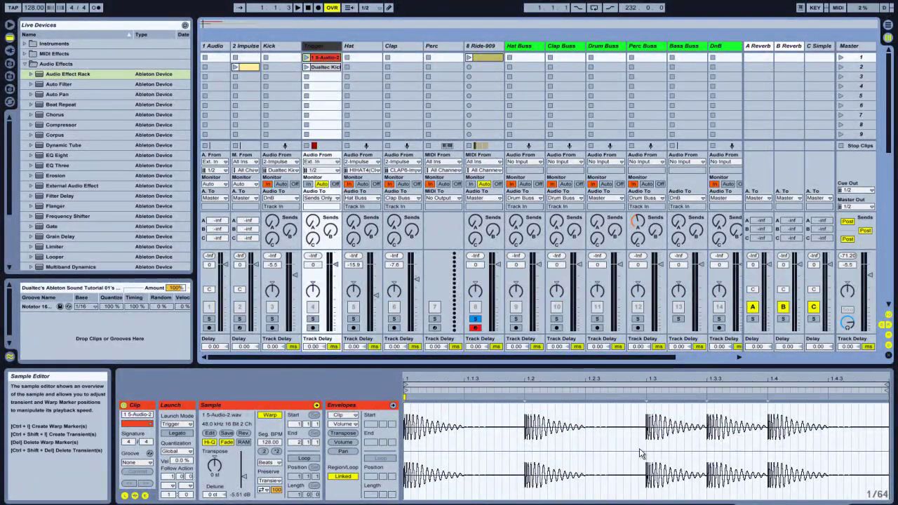
pyautogui.click(842, 57)
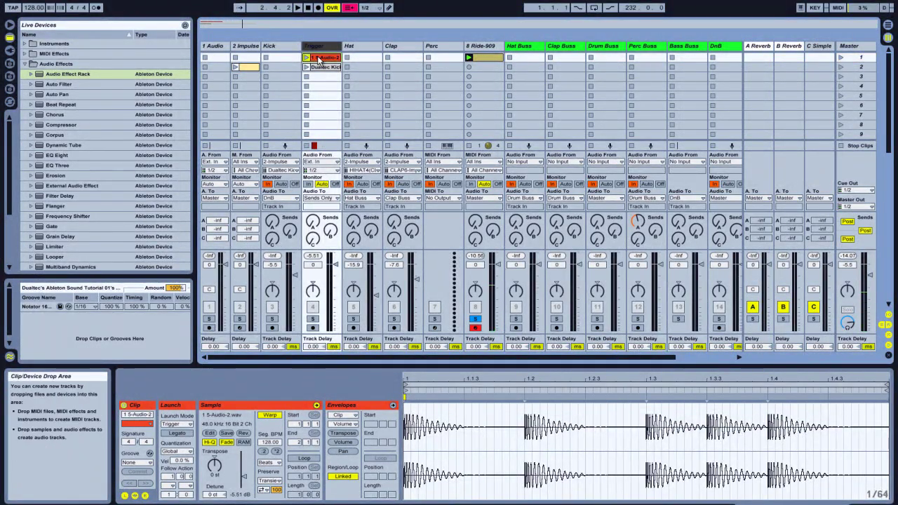
pyautogui.click(304, 458)
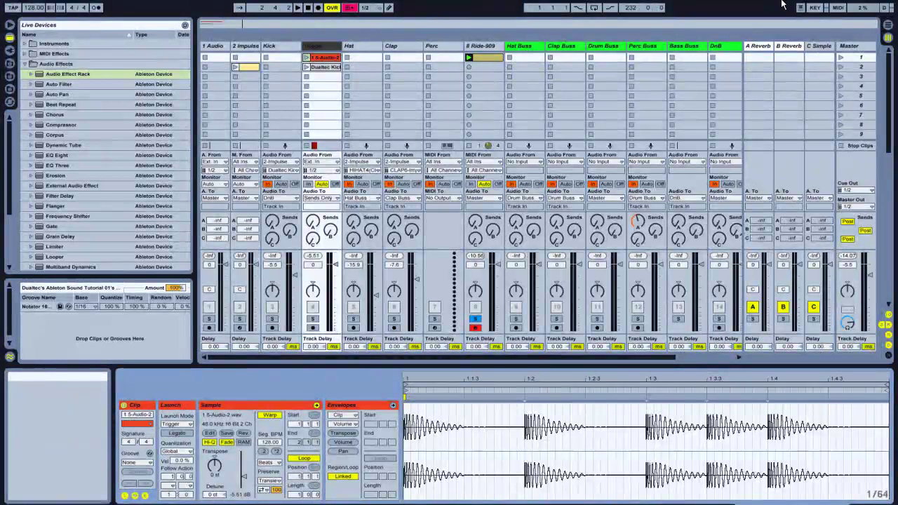
pyautogui.click(841, 57)
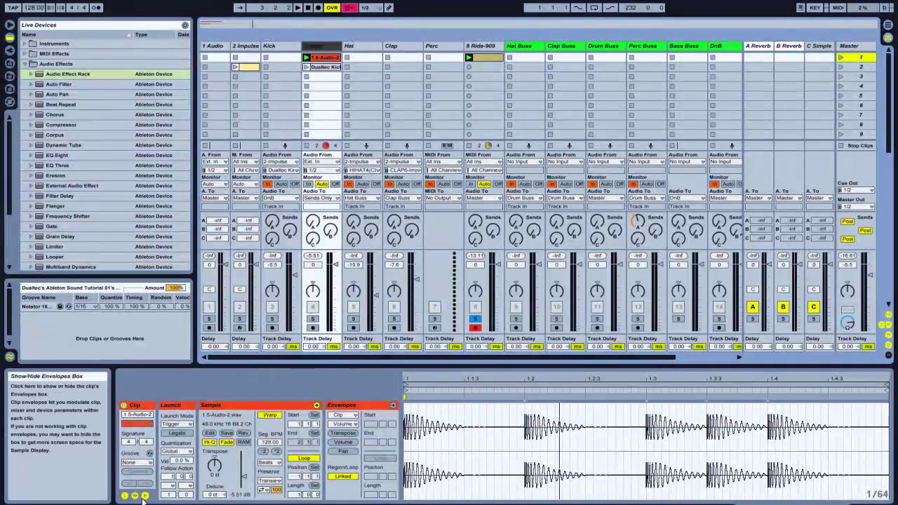
# Step: Draw the Trigger clip's volume envelope down to silence the hits at 1.2 and 1.4, and launch the Impulse clip to audition it
pyautogui.click(344, 443)
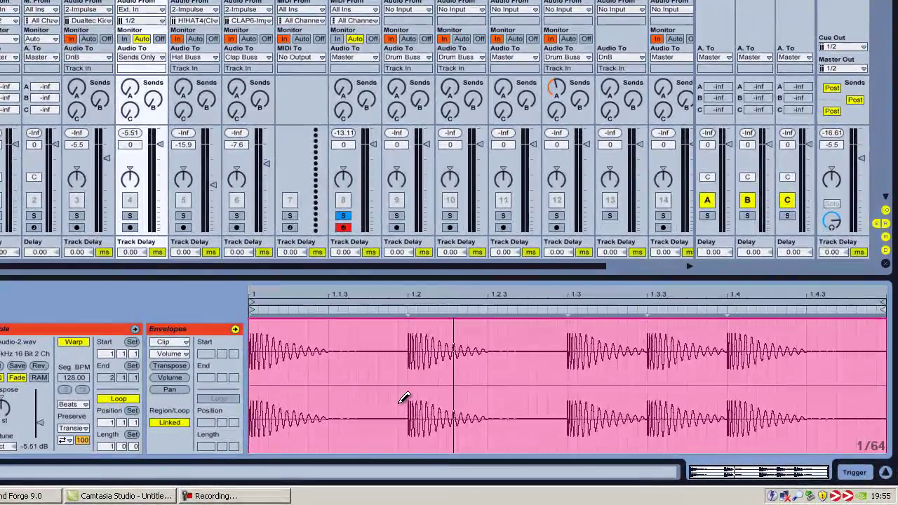
pyautogui.moveTo(406, 407); pyautogui.dragTo(548, 407)
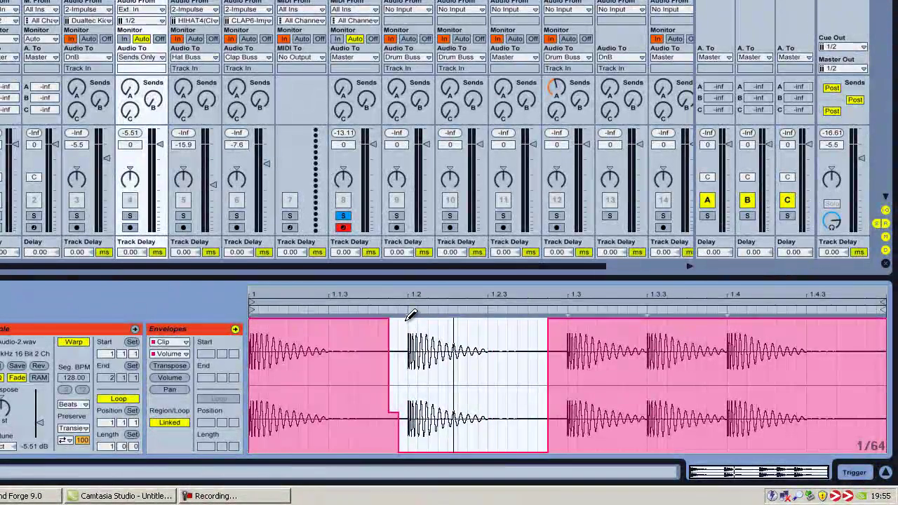
pyautogui.moveTo(412, 315); pyautogui.dragTo(404, 310)
pyautogui.moveTo(731, 424); pyautogui.dragTo(896, 498)
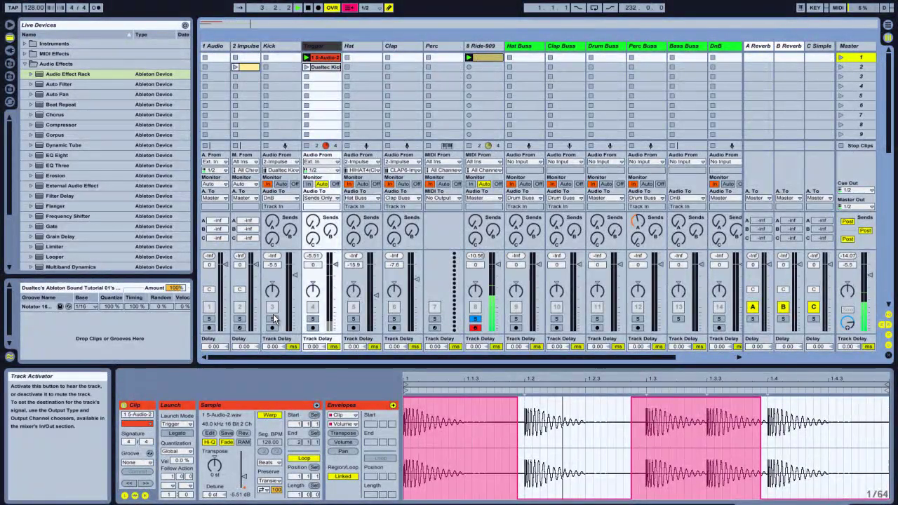
pyautogui.click(235, 68)
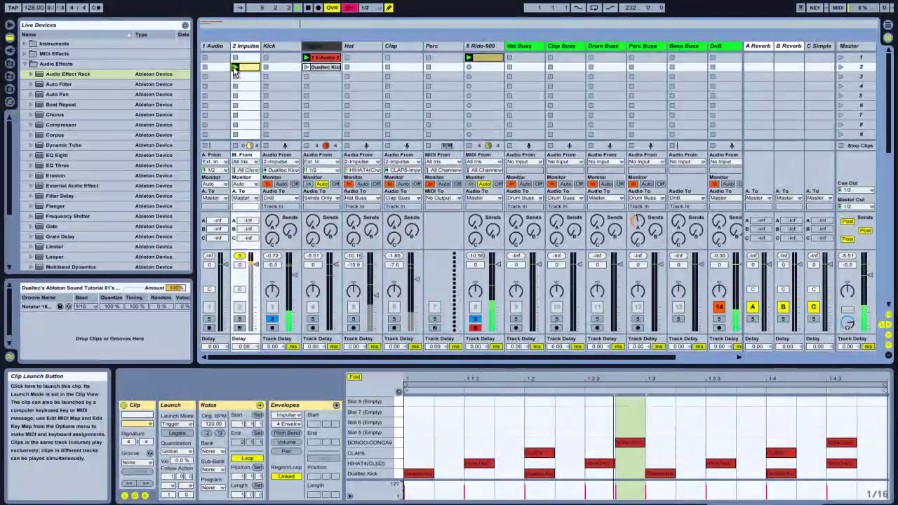
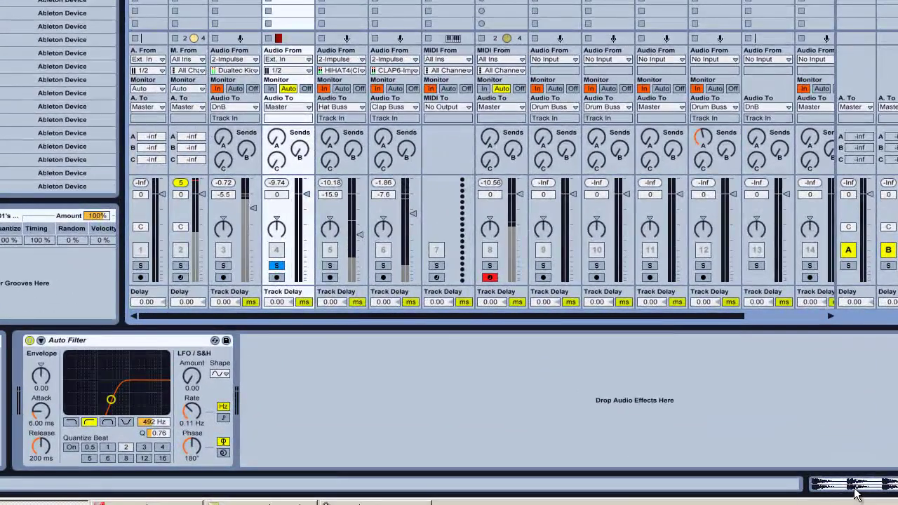
# Step: Sweep the Trigger track's Auto Filter high-pass cutoff down to about 26 Hz and back up while listening
pyautogui.click(855, 490)
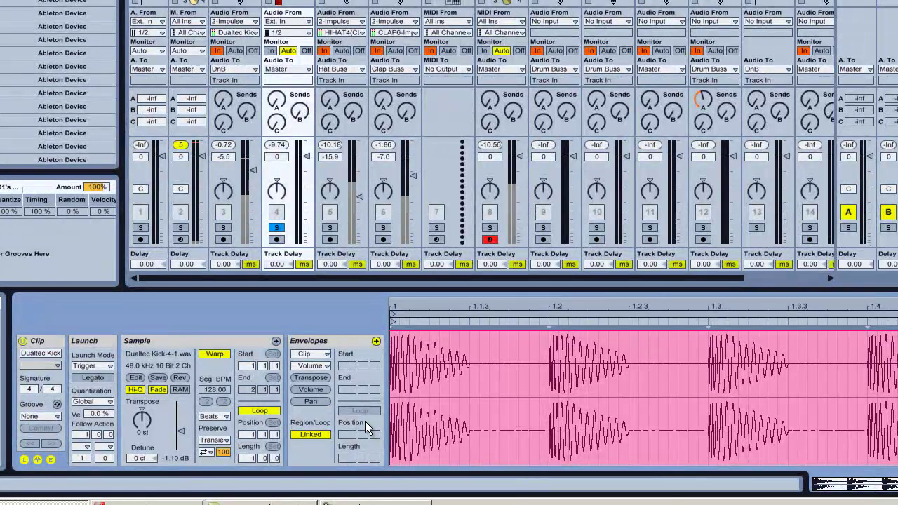
pyautogui.hotkey('shift', 'Tab')
pyautogui.moveTo(112, 403); pyautogui.dragTo(68, 398)
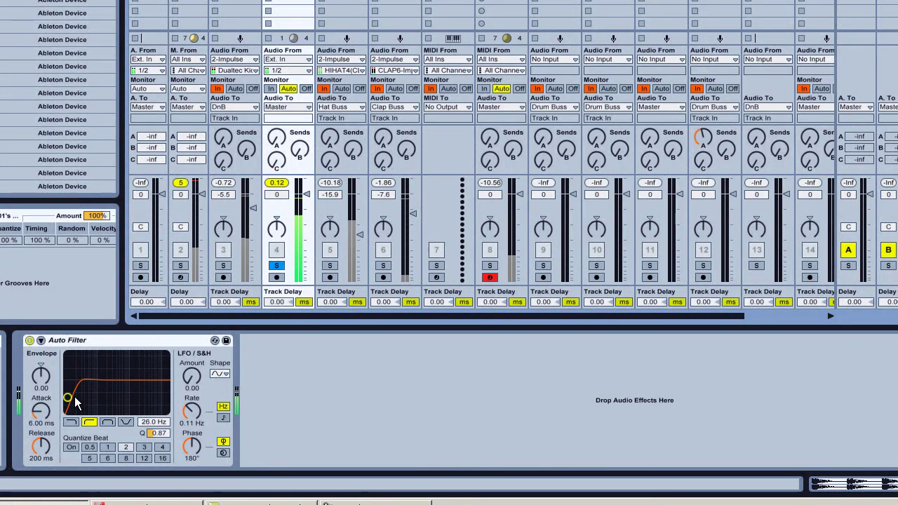
pyautogui.moveTo(77, 401); pyautogui.dragTo(112, 401)
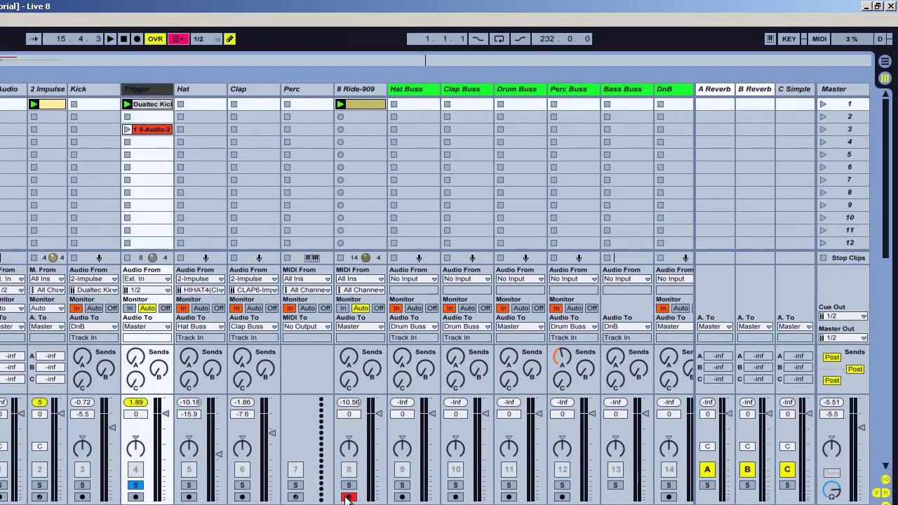
# Step: Select the Ride-909 track and solo the Hat Buss in place of the Trigger track
pyautogui.click(361, 89)
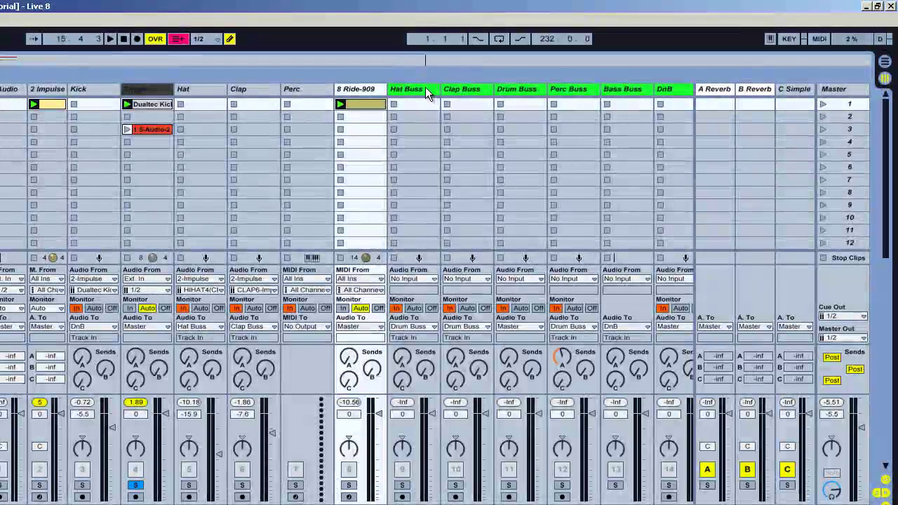
pyautogui.click(403, 485)
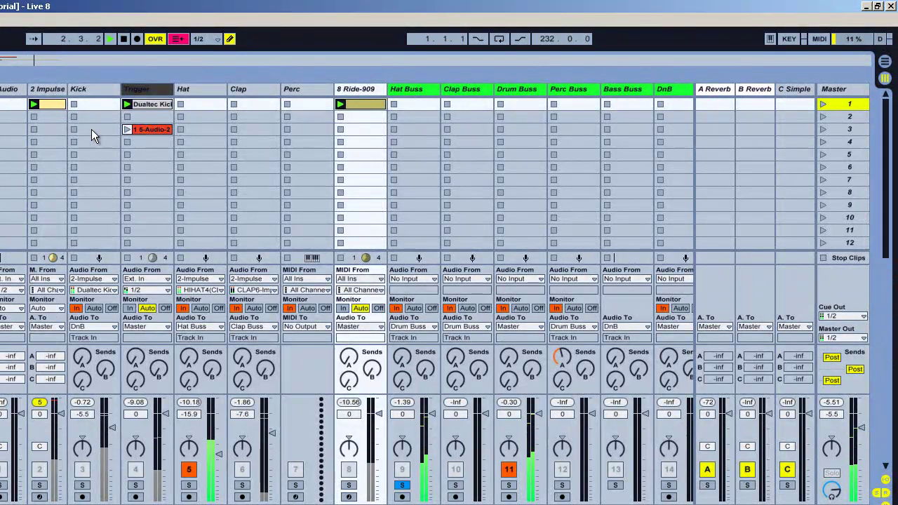
# Step: Sweep the Trigger track's Auto Filter cutoff while auditioning, leave it at about 241 Hz with Q 0.76, and unsolo the Hat Buss
pyautogui.click(148, 90)
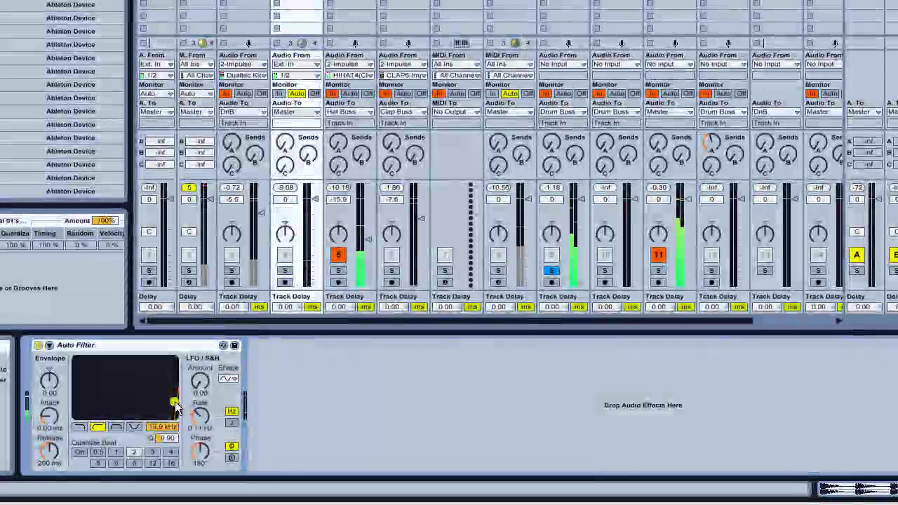
pyautogui.moveTo(142, 405); pyautogui.dragTo(78, 417)
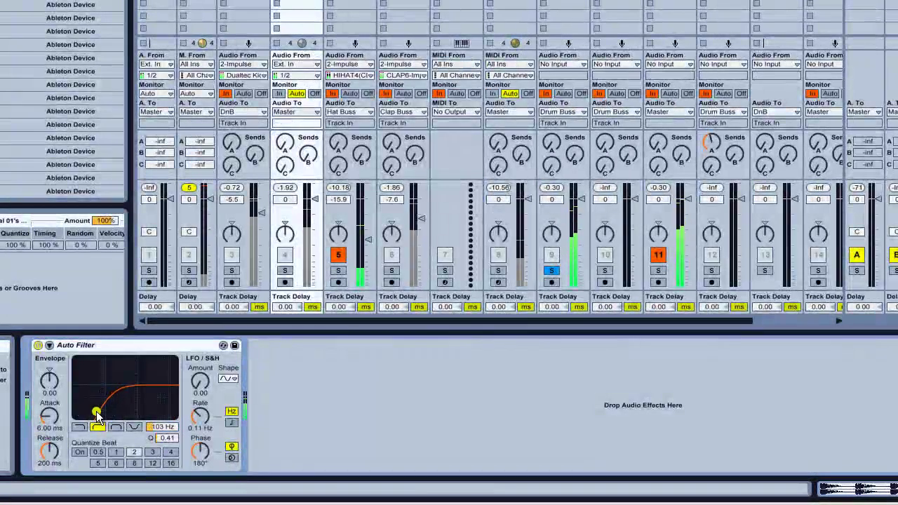
pyautogui.moveTo(111, 412); pyautogui.dragTo(128, 409)
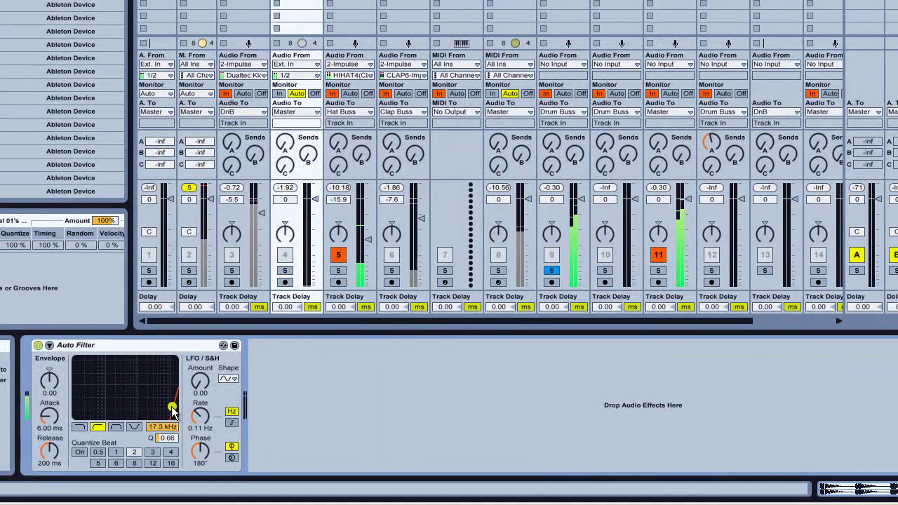
pyautogui.moveTo(135, 410); pyautogui.dragTo(113, 411)
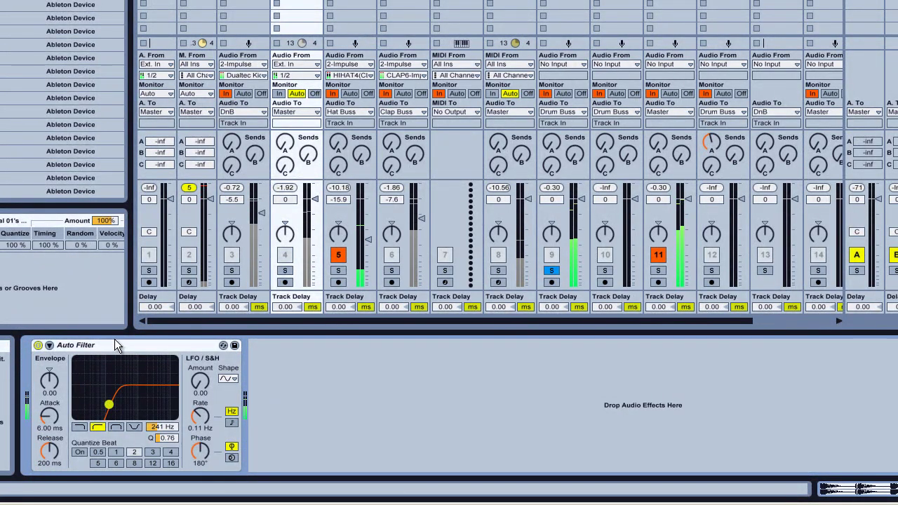
pyautogui.click(552, 271)
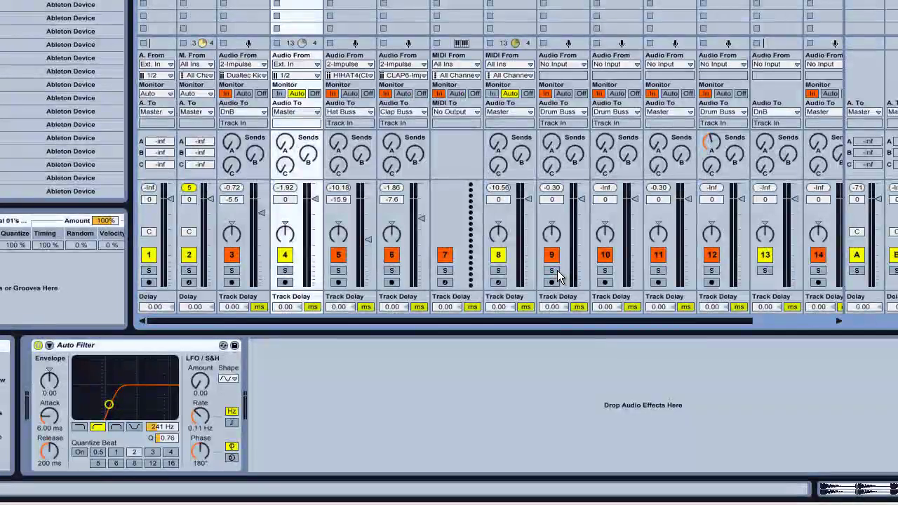